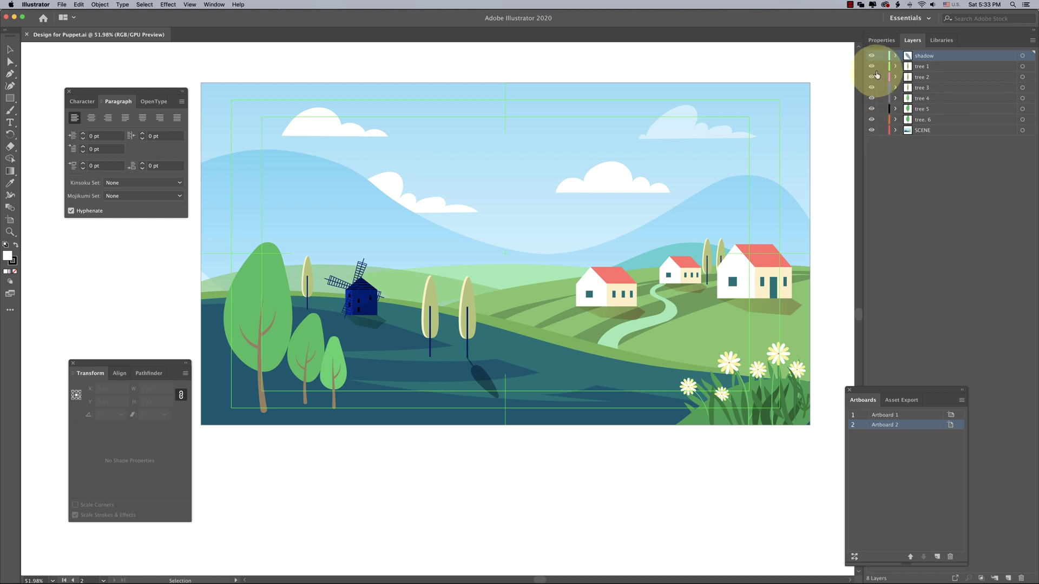
- In Illustrator, select tree. 6 and toggle tree 1, 2 and 3 visibility to identify their artwork
{"action": "left_click", "coordinate": [892, 122]}
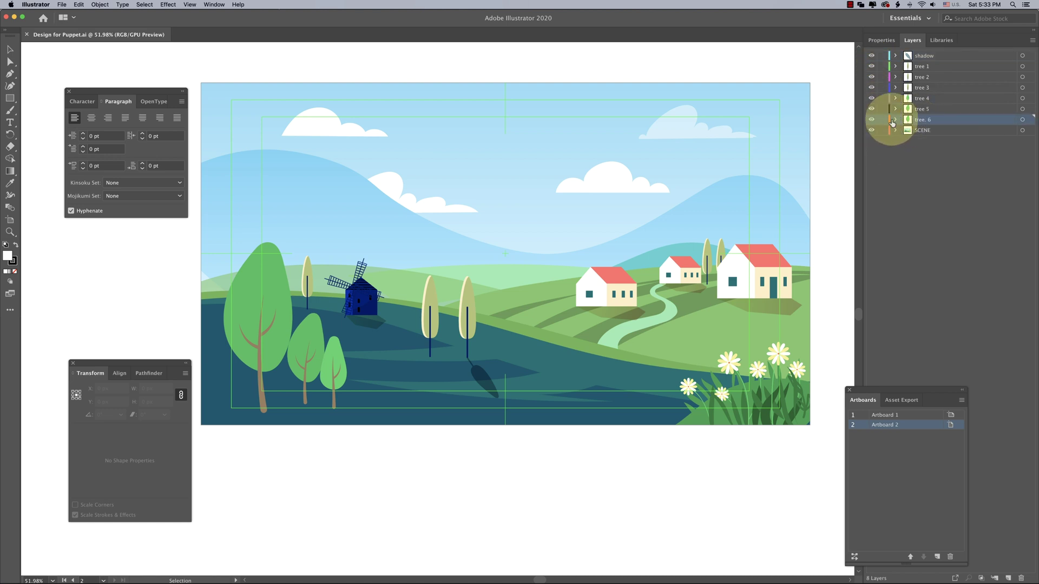
{"action": "left_click", "coordinate": [871, 67]}
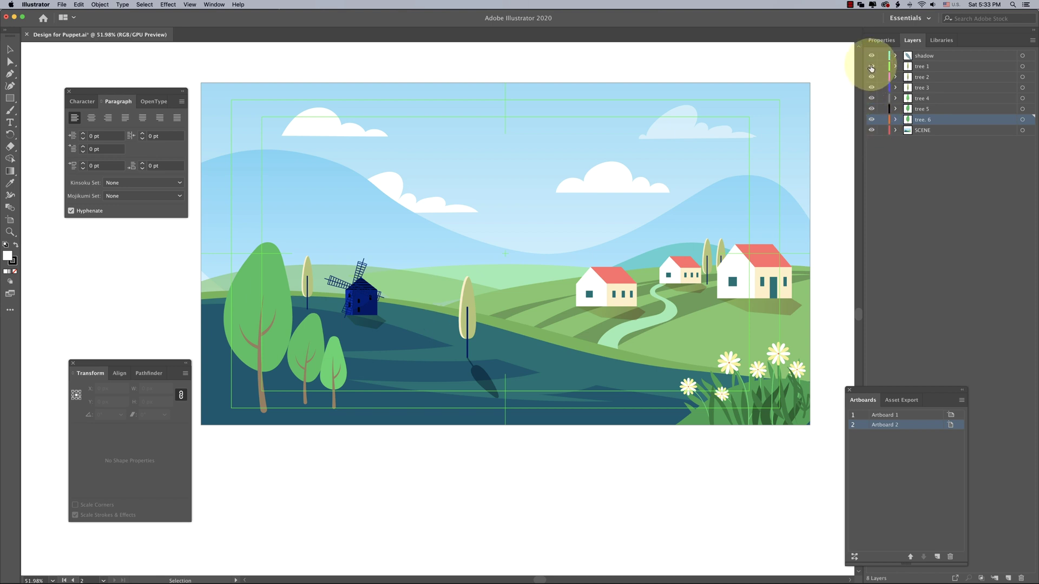
{"action": "left_click", "coordinate": [871, 68]}
{"action": "left_click", "coordinate": [871, 77]}
{"action": "left_click", "coordinate": [871, 77]}
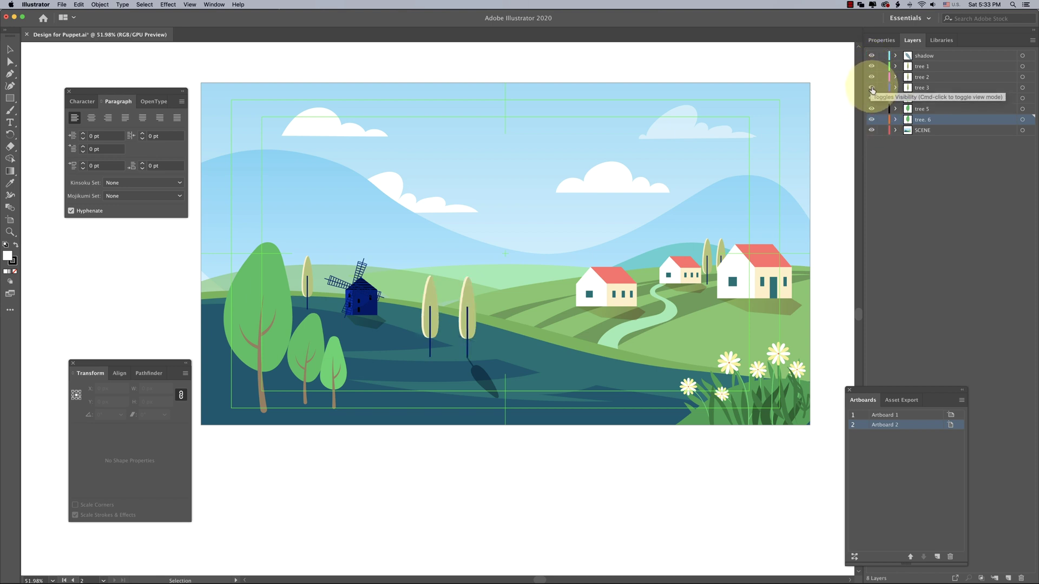
{"action": "left_click", "coordinate": [871, 88]}
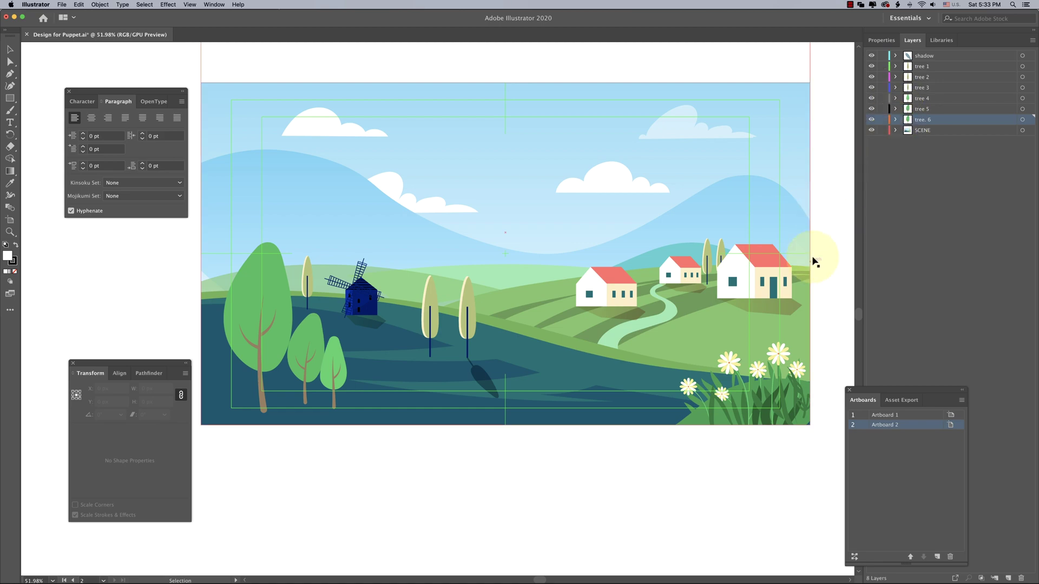
- Launch After Effects and pick Design for Puppet.ai for import
{"action": "mouse_move", "coordinate": [737, 580]}
{"action": "left_click", "coordinate": [687, 565]}
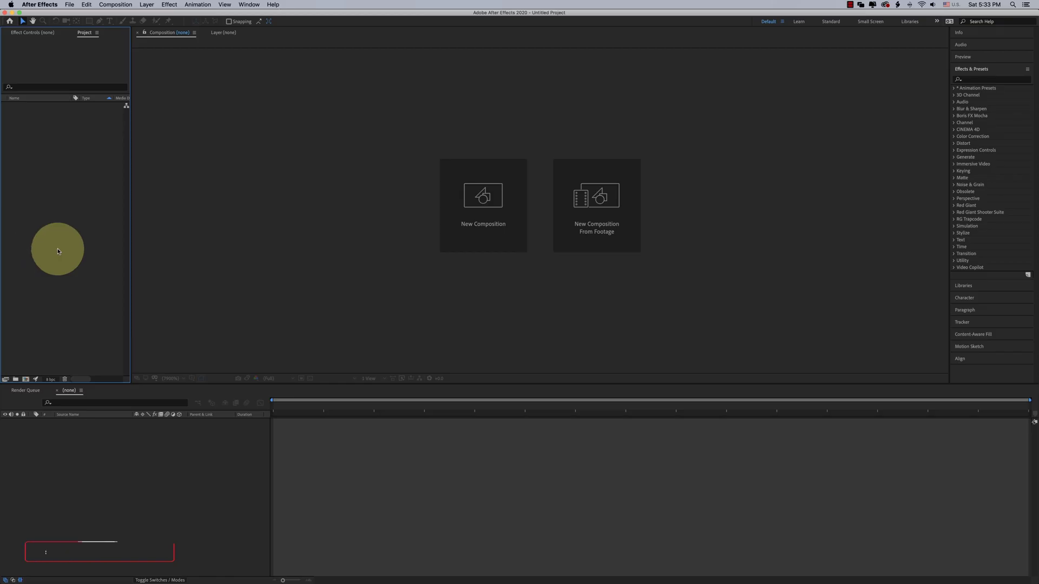
{"action": "double_click", "coordinate": [57, 247]}
{"action": "left_click", "coordinate": [397, 99]}
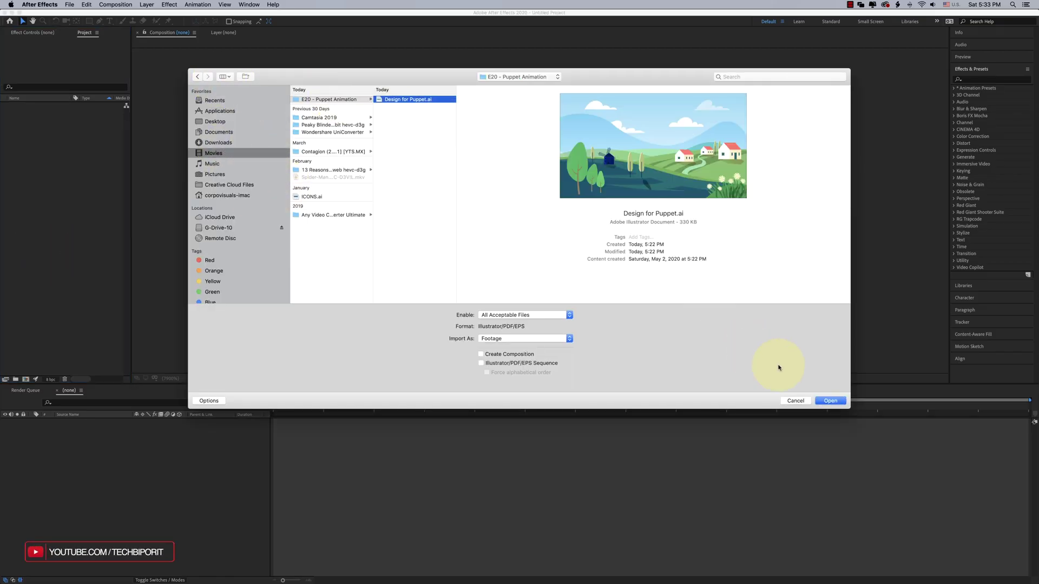
{"action": "left_click", "coordinate": [830, 401]}
- Import Design for Puppet.ai as a Composition and open that composition
{"action": "left_click_drag", "start_coordinate": [49, 50], "coordinate": [490, 248]}
{"action": "left_click", "coordinate": [514, 265]}
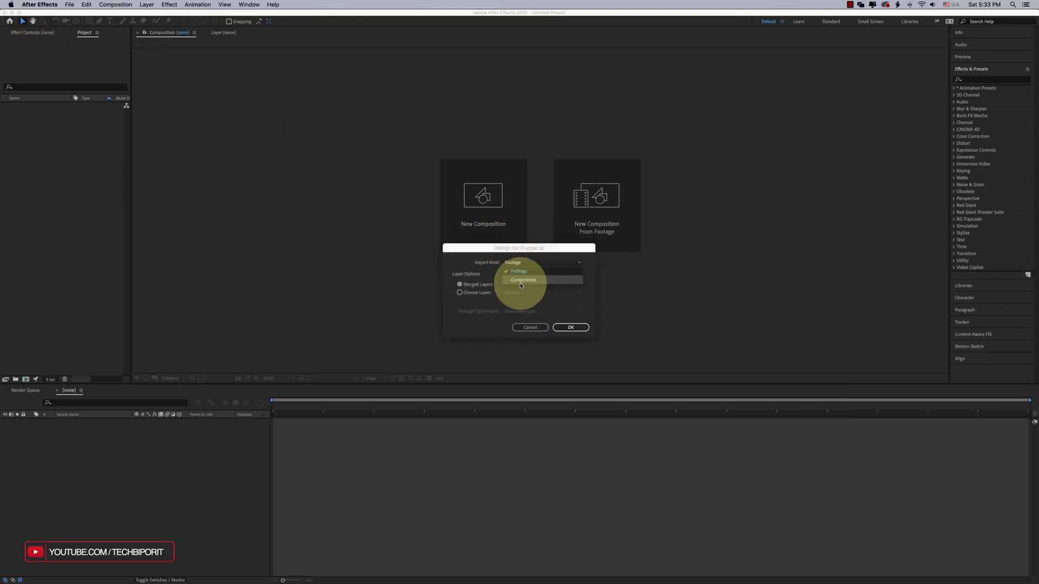
{"action": "left_click", "coordinate": [525, 280]}
{"action": "left_click", "coordinate": [560, 327]}
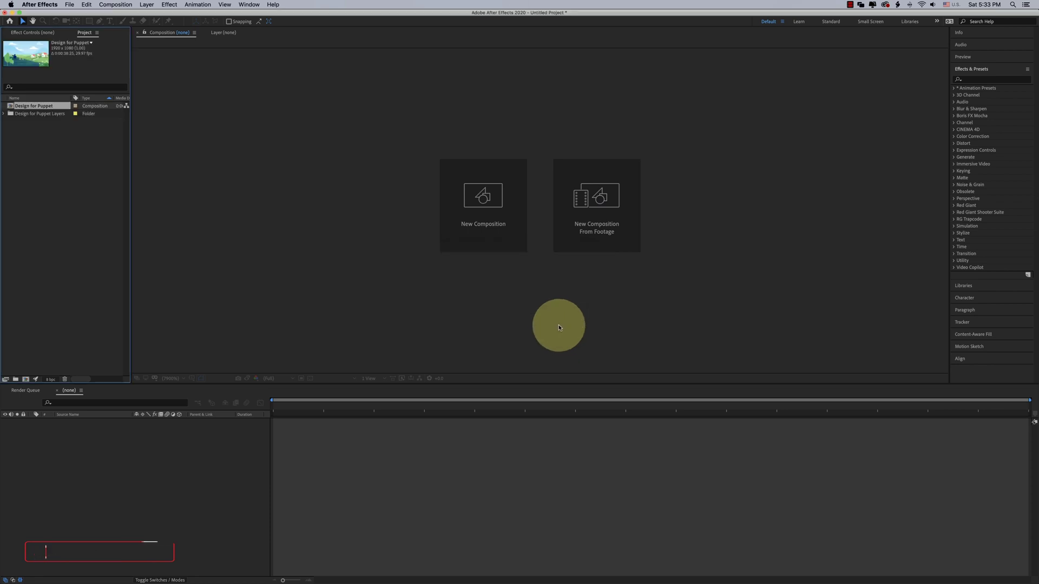
{"action": "double_click", "coordinate": [20, 106]}
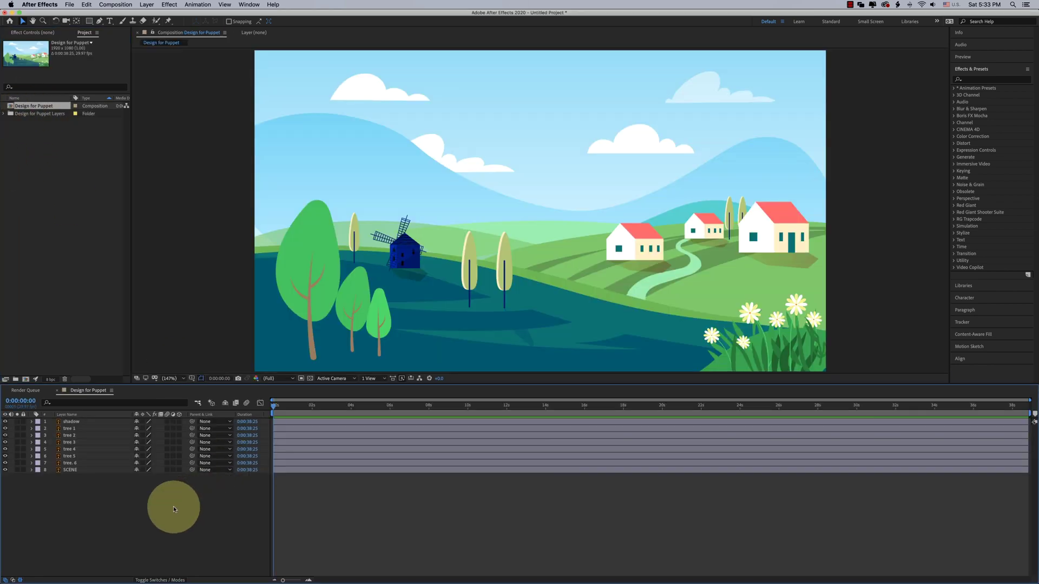
{"action": "left_click", "coordinate": [318, 335]}
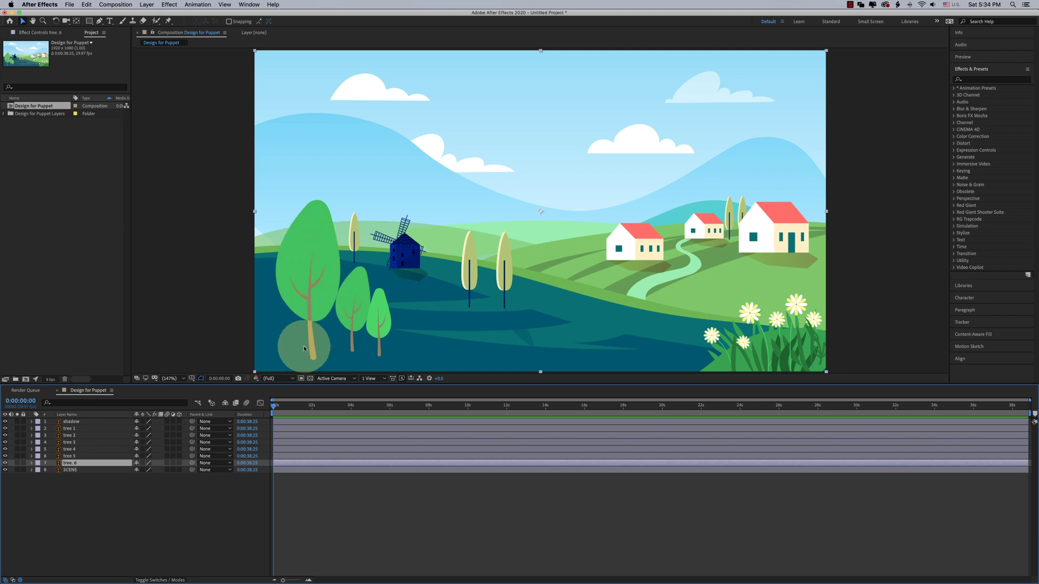
{"action": "left_click", "coordinate": [17, 463]}
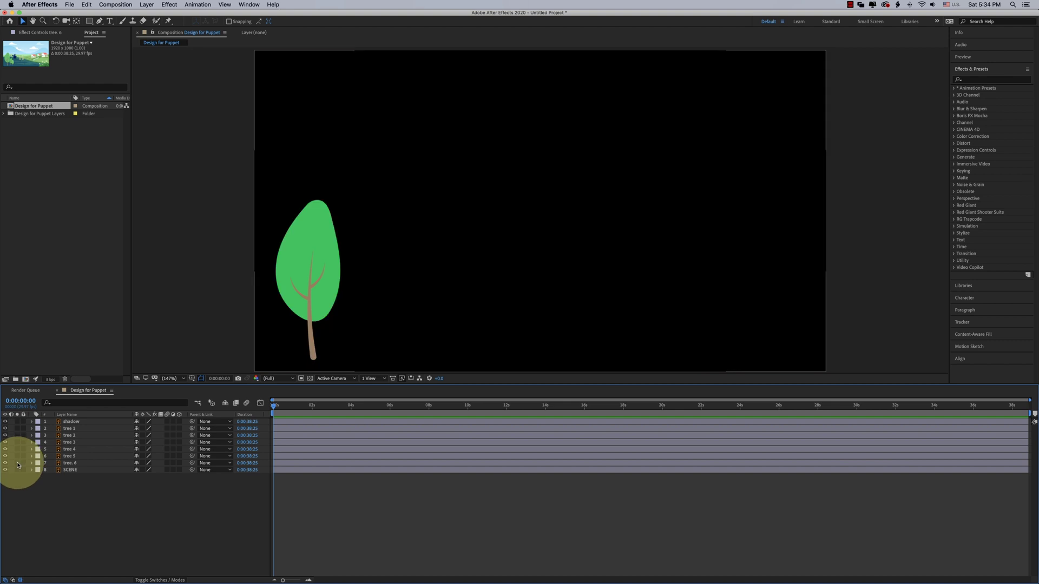
{"action": "left_click", "coordinate": [17, 463]}
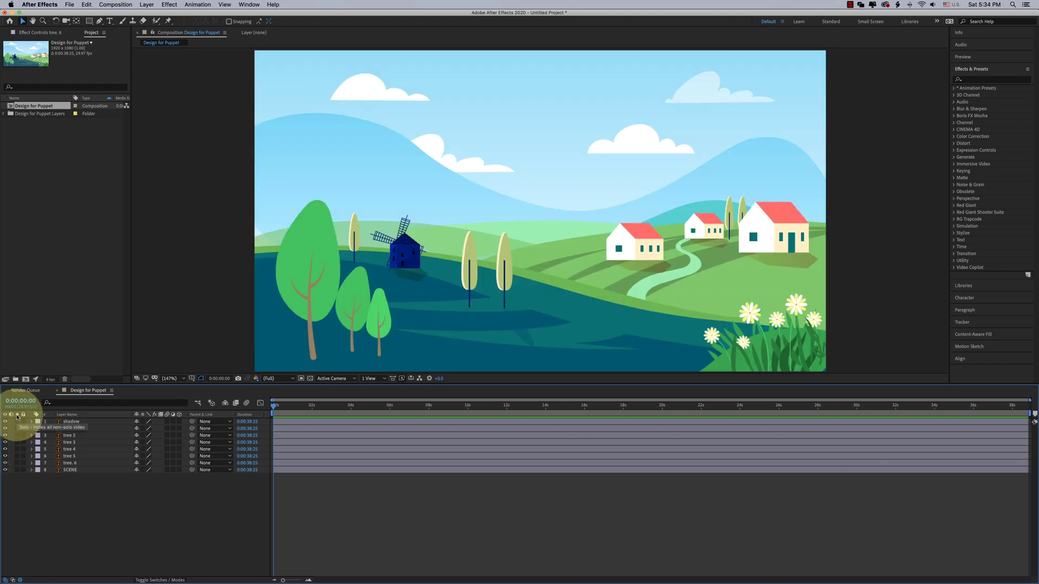
{"action": "left_click", "coordinate": [68, 463]}
- Solo tree. 6, place a Puppet Position Pin at the trunk base, and view over transparency
{"action": "left_click", "coordinate": [17, 463]}
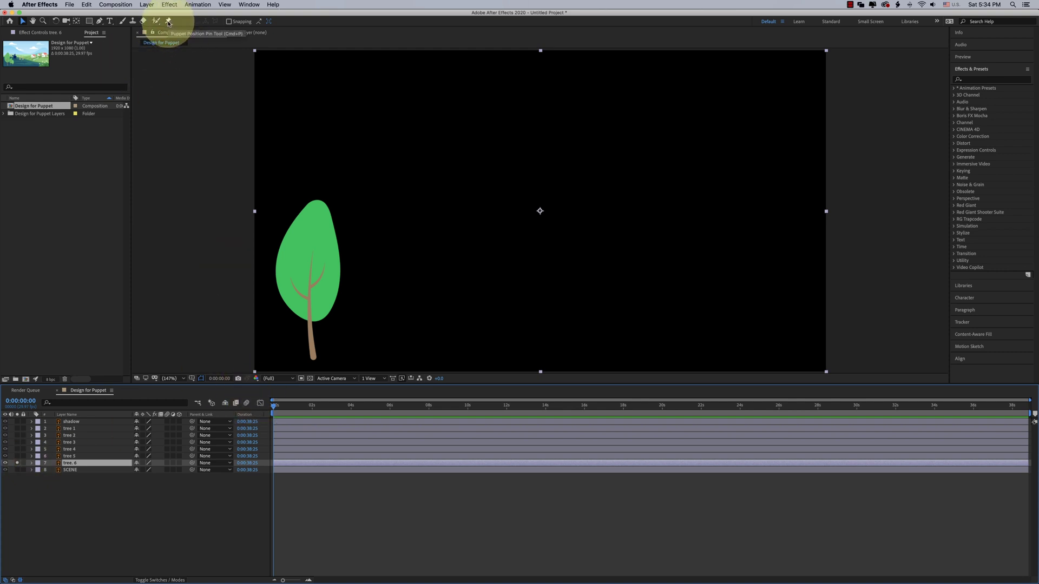
{"action": "left_click", "coordinate": [168, 22]}
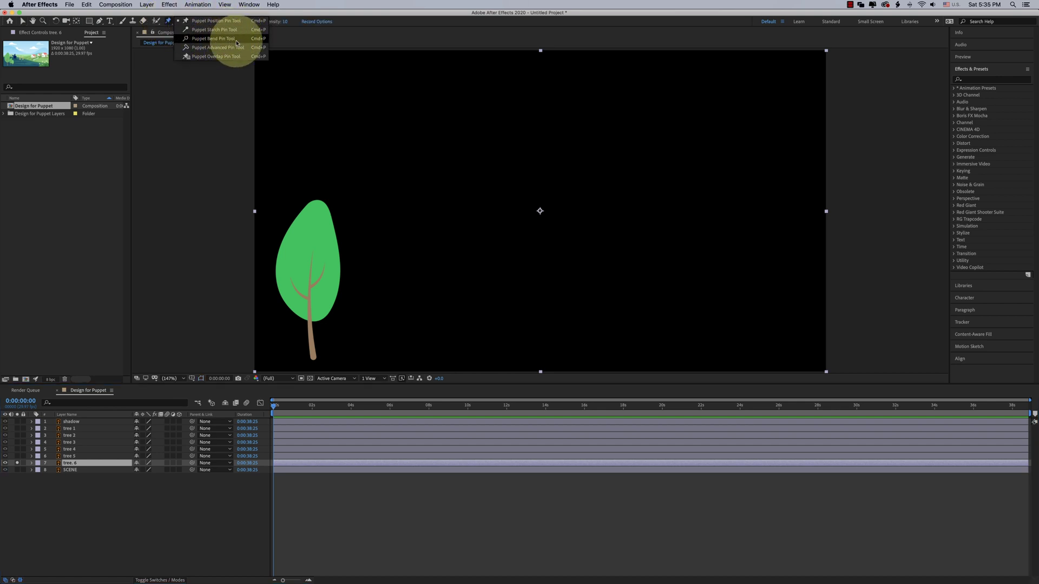
{"action": "left_click", "coordinate": [216, 22]}
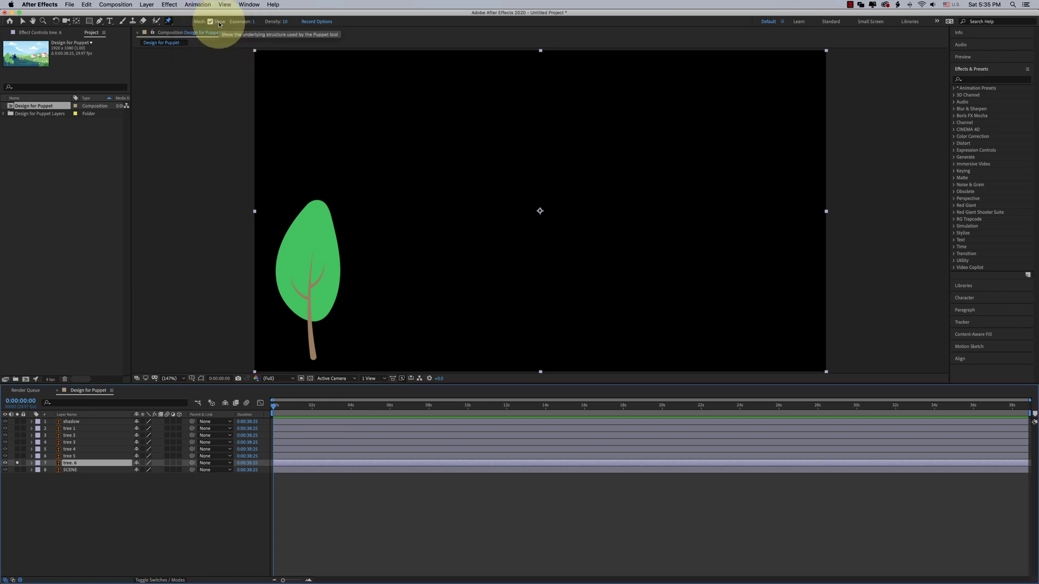
{"action": "left_click", "coordinate": [314, 354]}
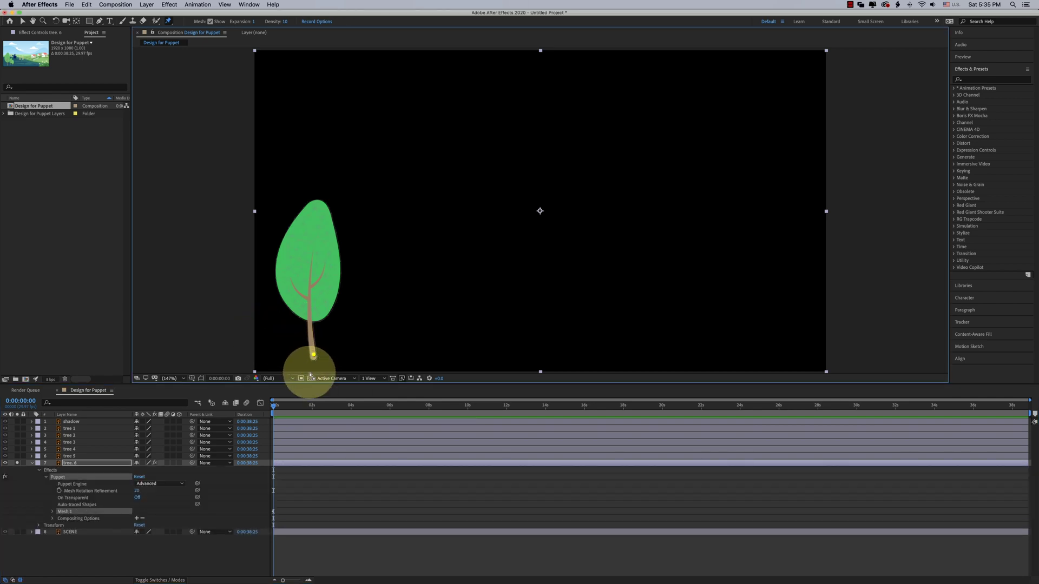
{"action": "left_click", "coordinate": [310, 378]}
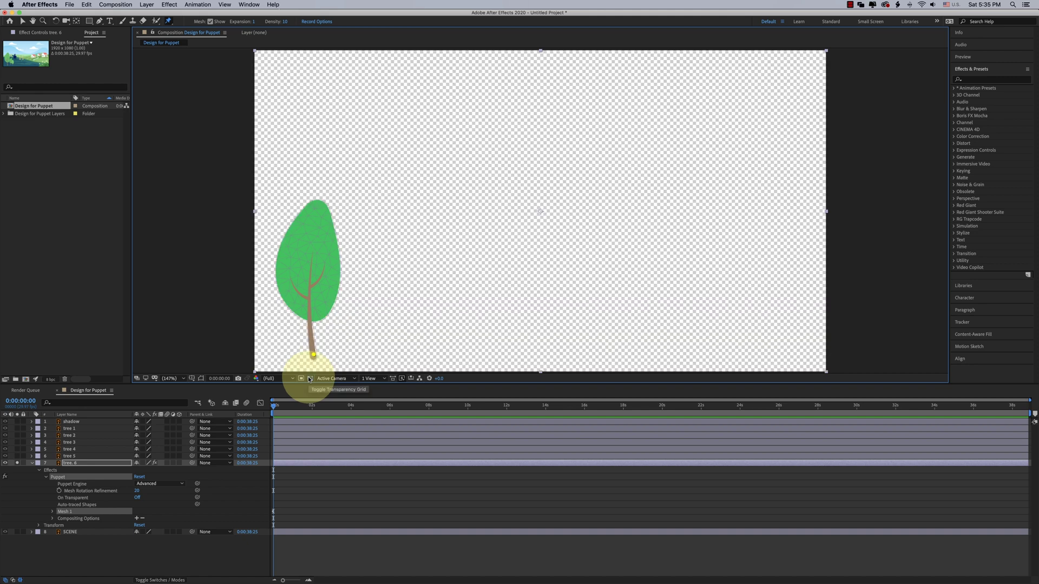
- Zoom in on the tree, toggle the mesh display, and set mesh Density to 12
{"action": "scroll", "coordinate": [293, 253], "scroll_direction": "up", "scroll_amount": 2}
{"action": "left_click_drag", "start_coordinate": [250, 282], "coordinate": [476, 197]}
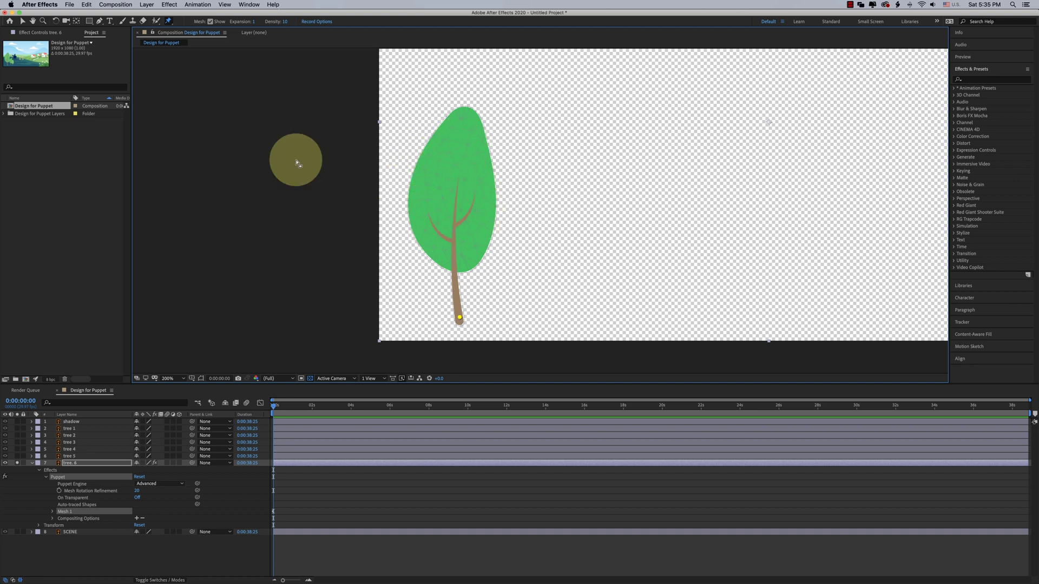
{"action": "left_click", "coordinate": [210, 22]}
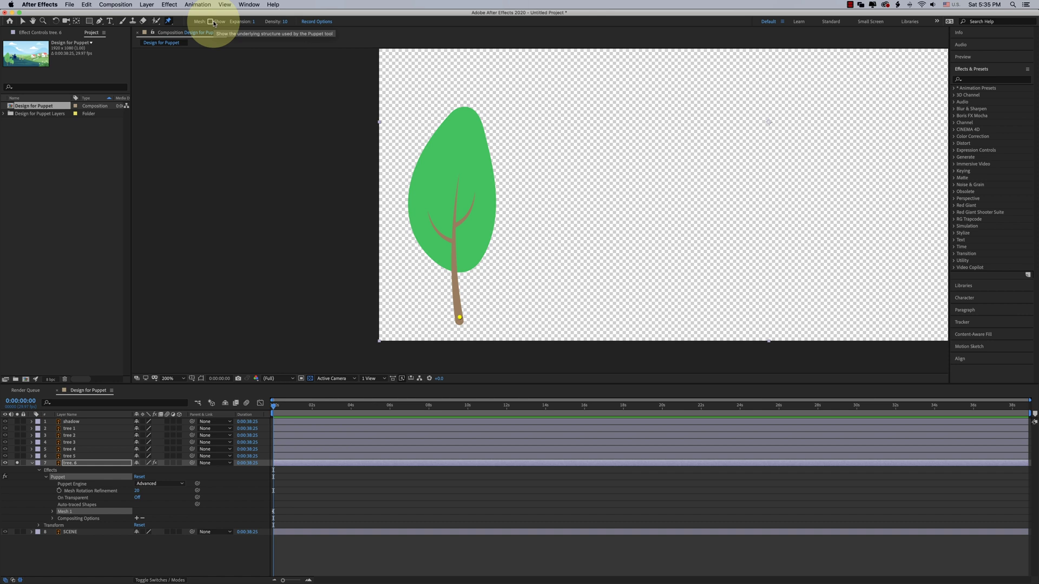
{"action": "left_click", "coordinate": [212, 22]}
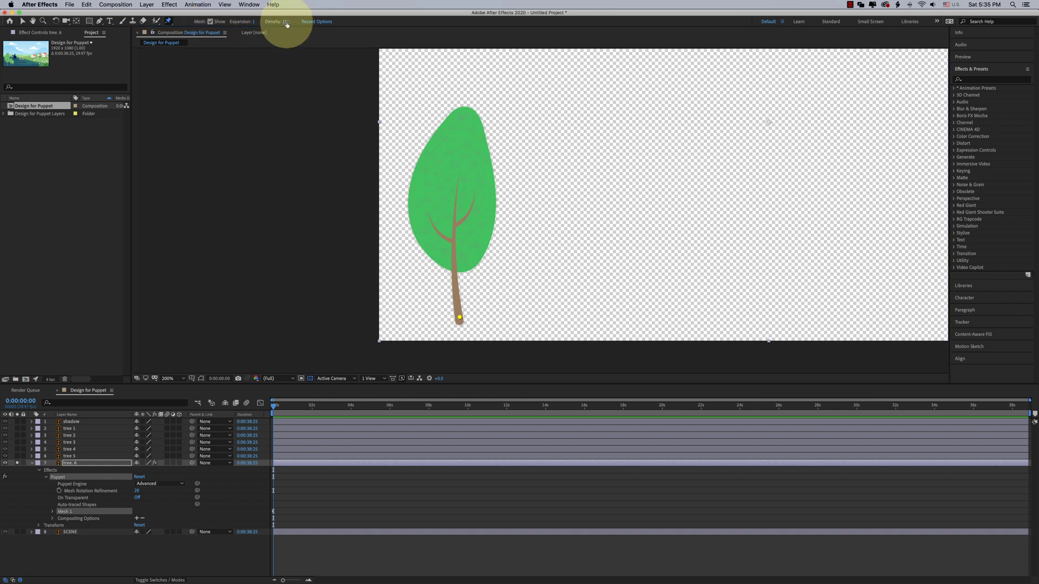
{"action": "mouse_move", "coordinate": [287, 23]}
{"action": "left_mouse_down"}
{"action": "mouse_move", "coordinate": [424, 144]}
{"action": "mouse_move", "coordinate": [390, 130]}
{"action": "mouse_move", "coordinate": [286, 25]}
{"action": "mouse_move", "coordinate": [302, 18]}
{"action": "left_mouse_up"}
{"action": "key", "text": "period"}
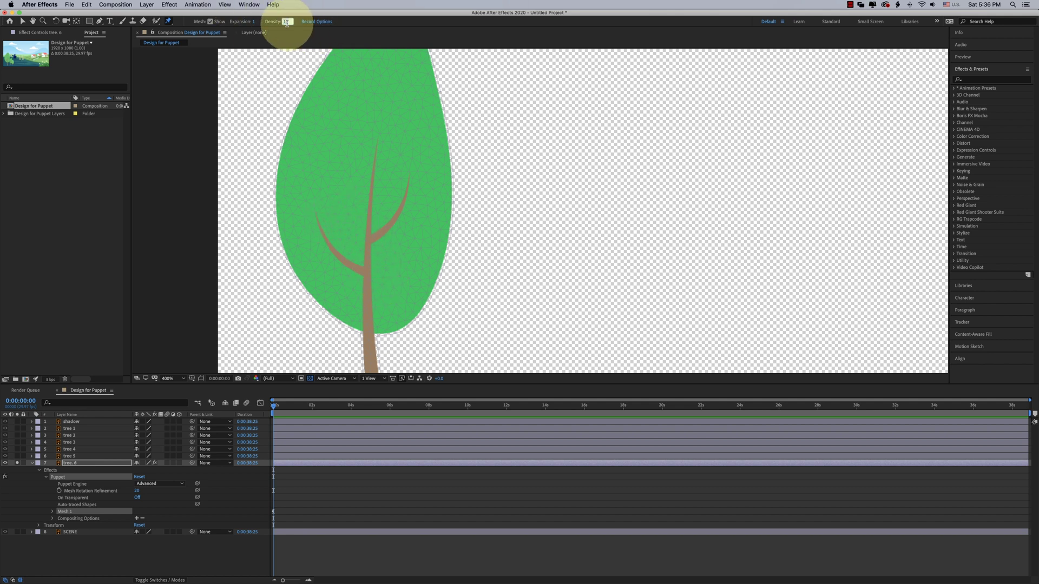
{"action": "type", "text": "1"}
{"action": "key", "text": "Return"}
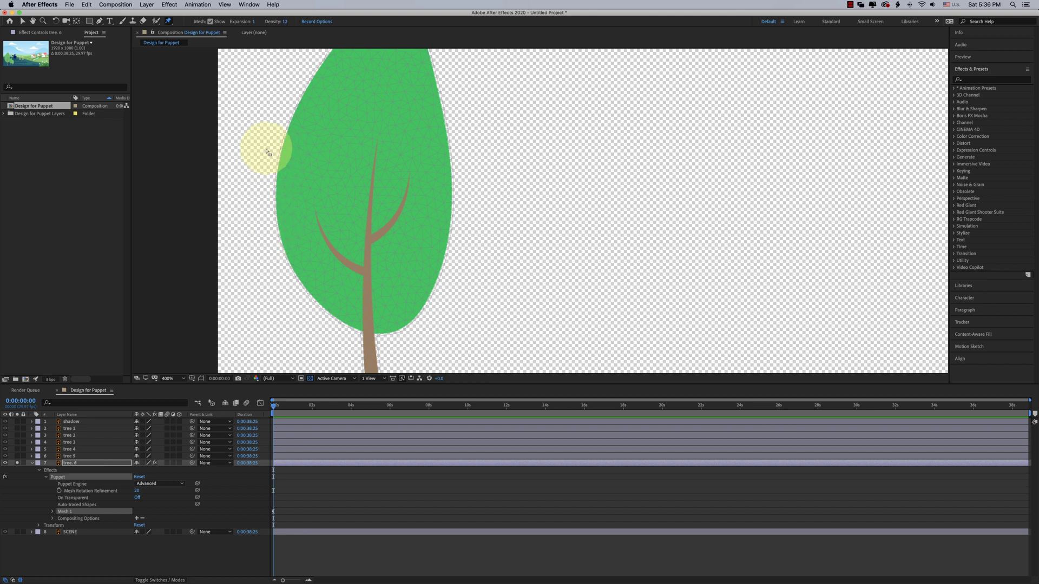
- Lower mesh Expansion from 4 to 1 over a black background and re-zoom on the trunk
{"action": "left_click", "coordinate": [255, 23]}
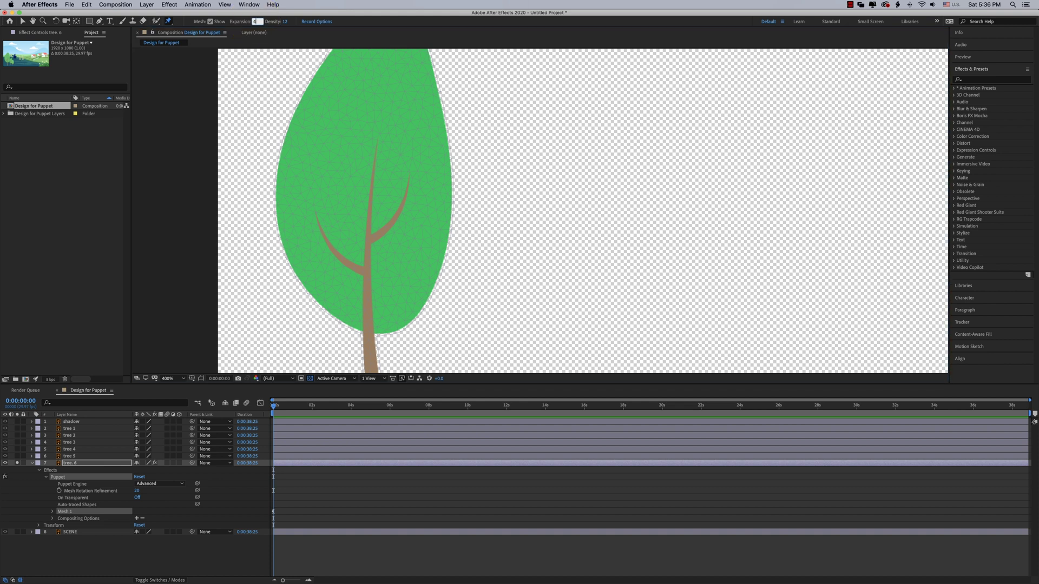
{"action": "left_click", "coordinate": [310, 378]}
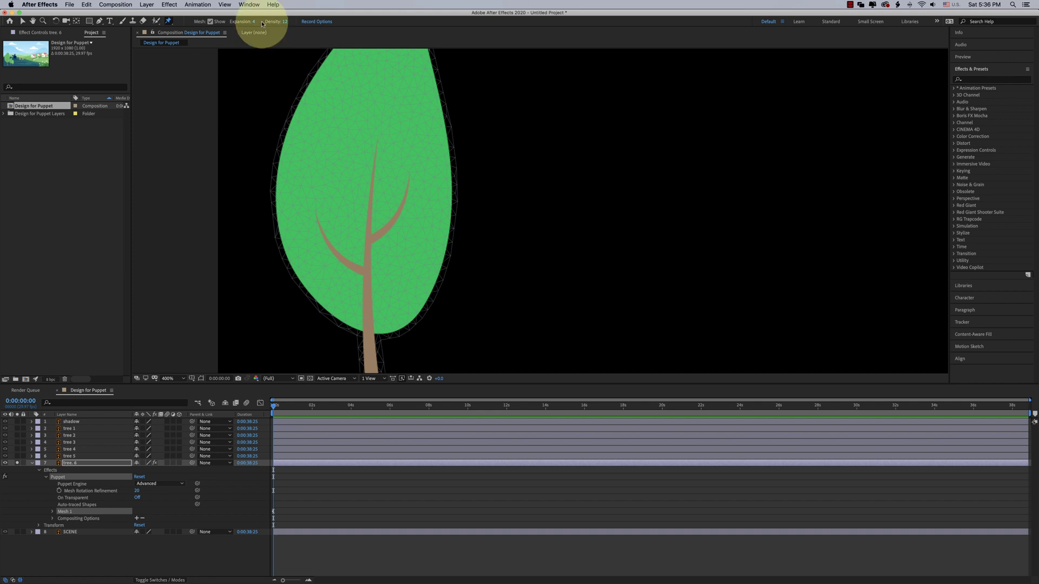
{"action": "left_click_drag", "start_coordinate": [254, 22], "coordinate": [247, 23]}
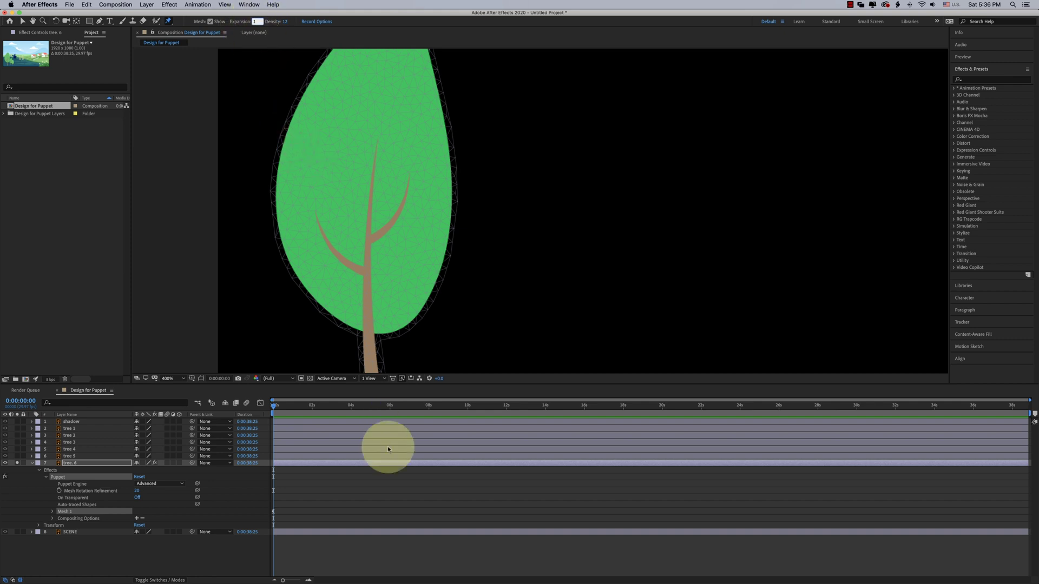
{"action": "left_click", "coordinate": [328, 464]}
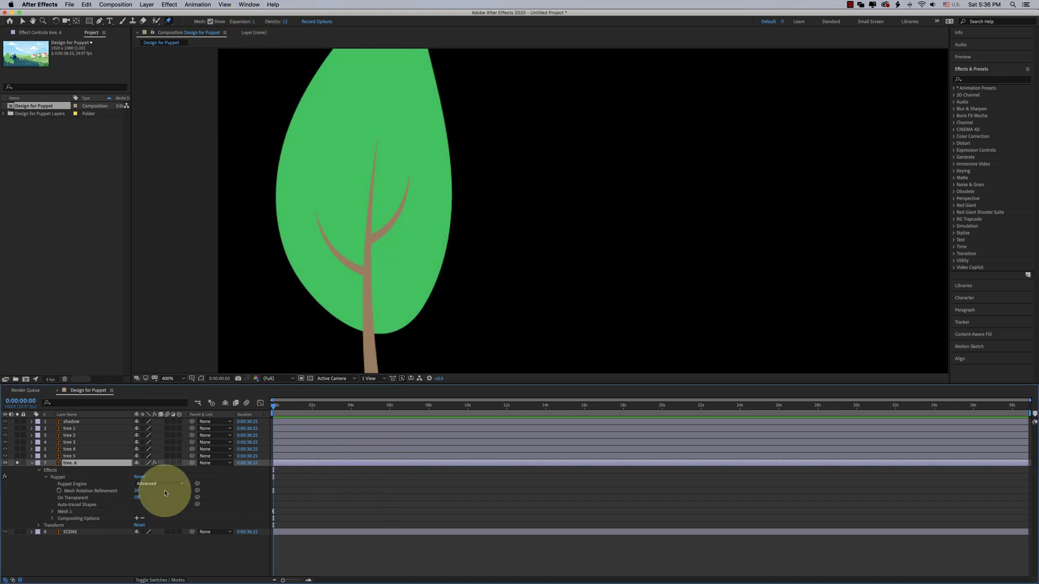
{"action": "key", "text": "comma"}
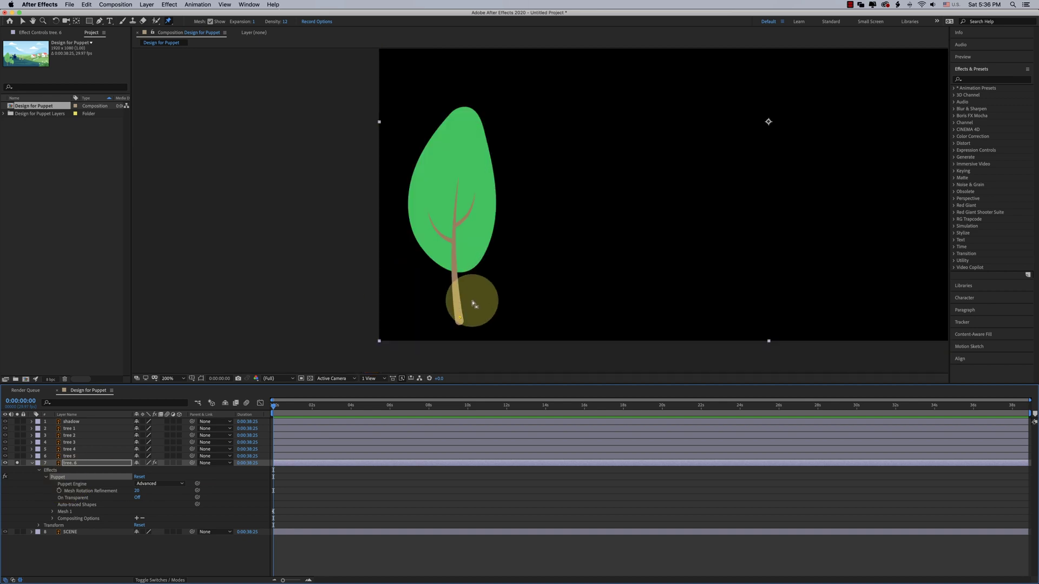
{"action": "left_click", "coordinate": [459, 319]}
{"action": "key", "text": "period"}
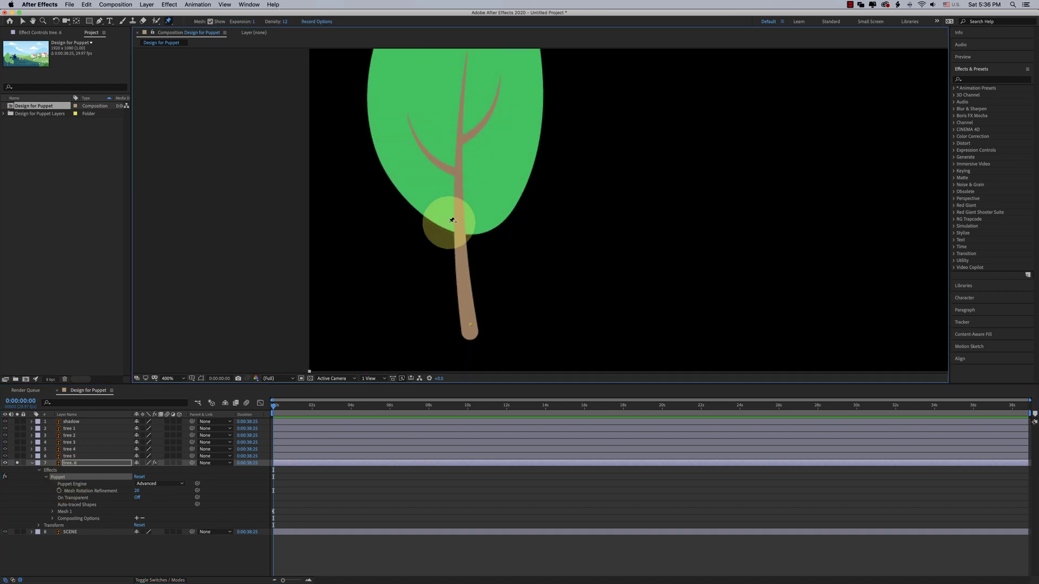
- Reveal tree 6's keyframed Puppet Pin 1 Position with U, then return the playhead to the start
{"action": "left_click", "coordinate": [292, 466]}
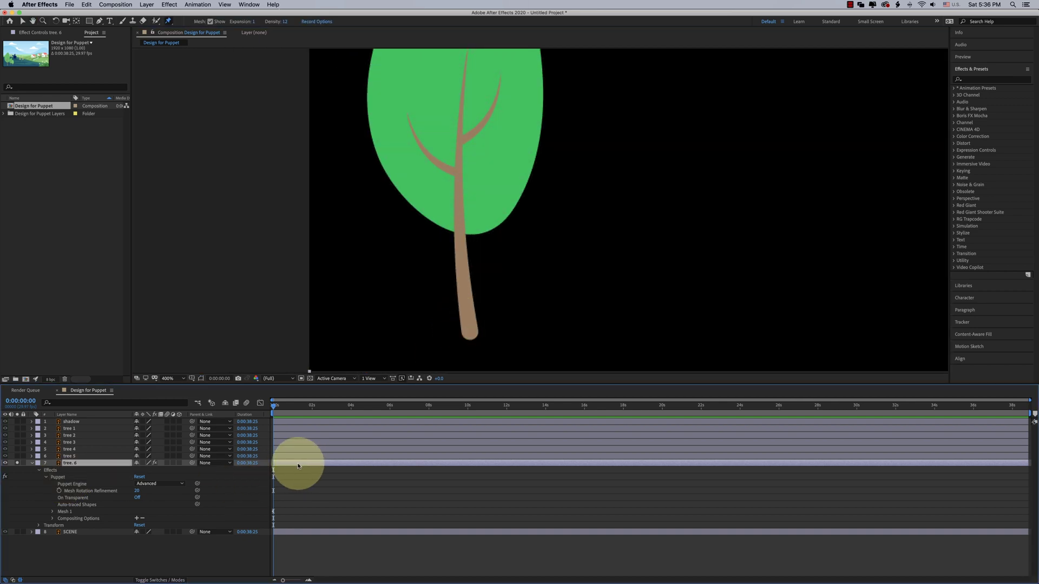
{"action": "key", "text": "u"}
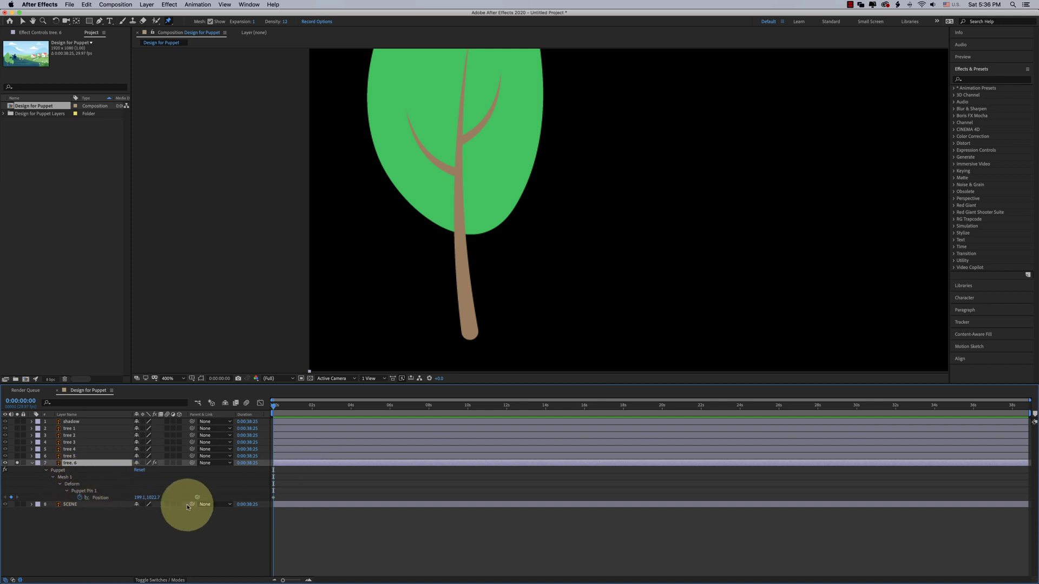
{"action": "left_click", "coordinate": [273, 497]}
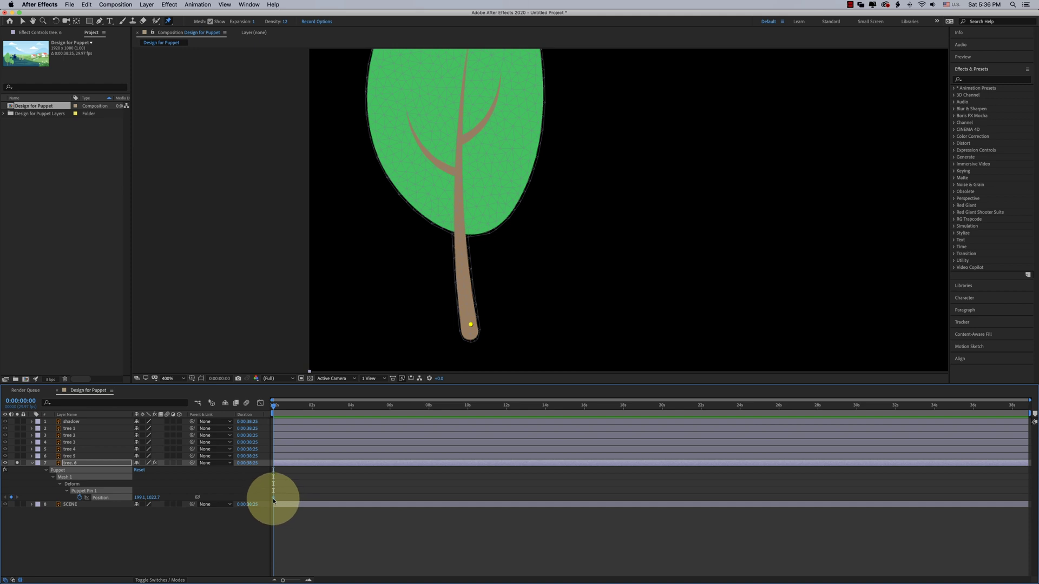
{"action": "left_click_drag", "start_coordinate": [281, 413], "coordinate": [316, 410]}
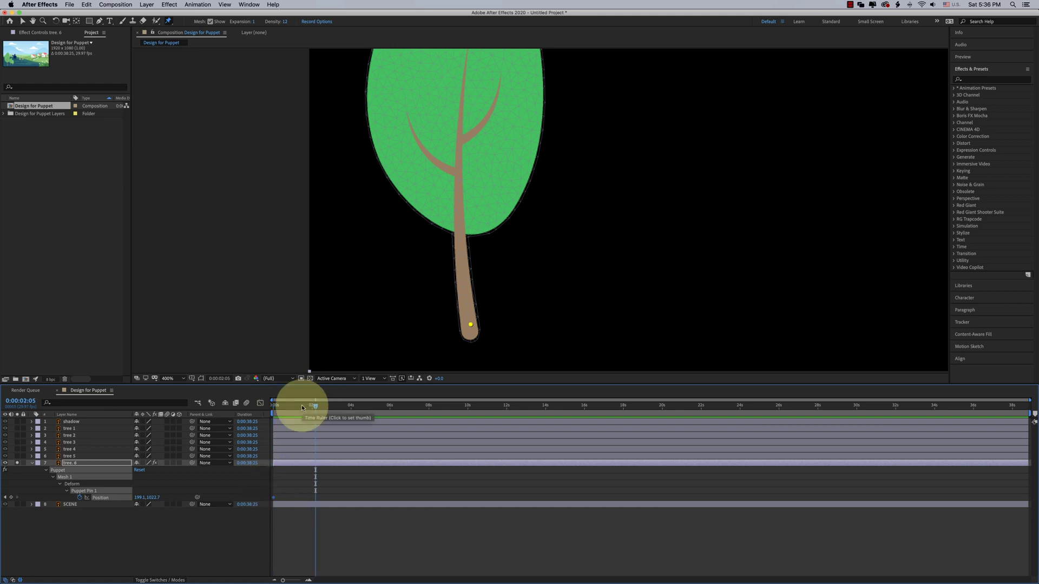
{"action": "key", "text": "Home"}
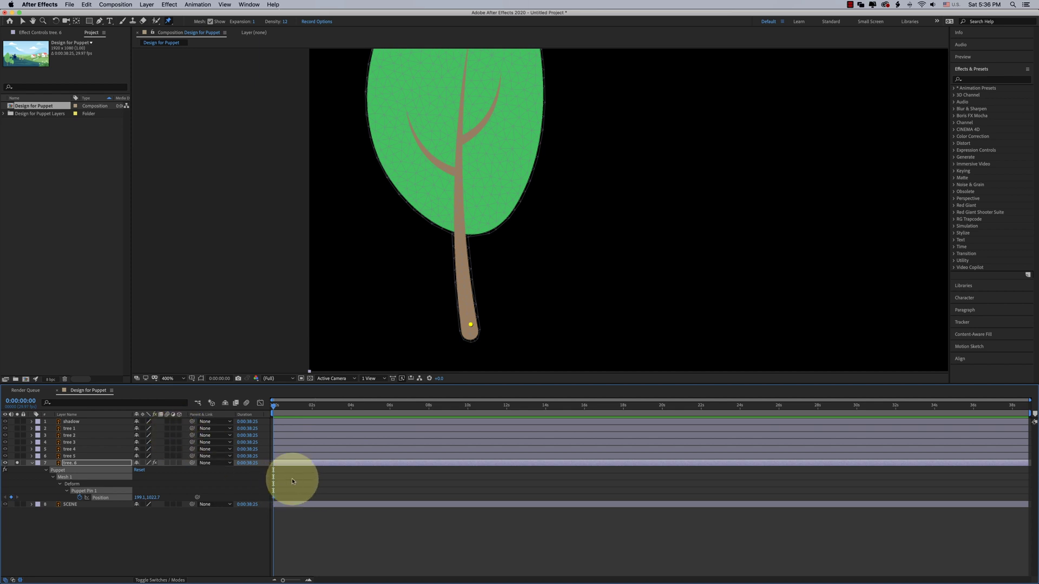
- Add puppet pins where the leaf meets the trunk and at the leaf's tip
{"action": "left_click", "coordinate": [461, 227]}
{"action": "scroll", "coordinate": [462, 254], "scroll_direction": "up", "scroll_amount": 5}
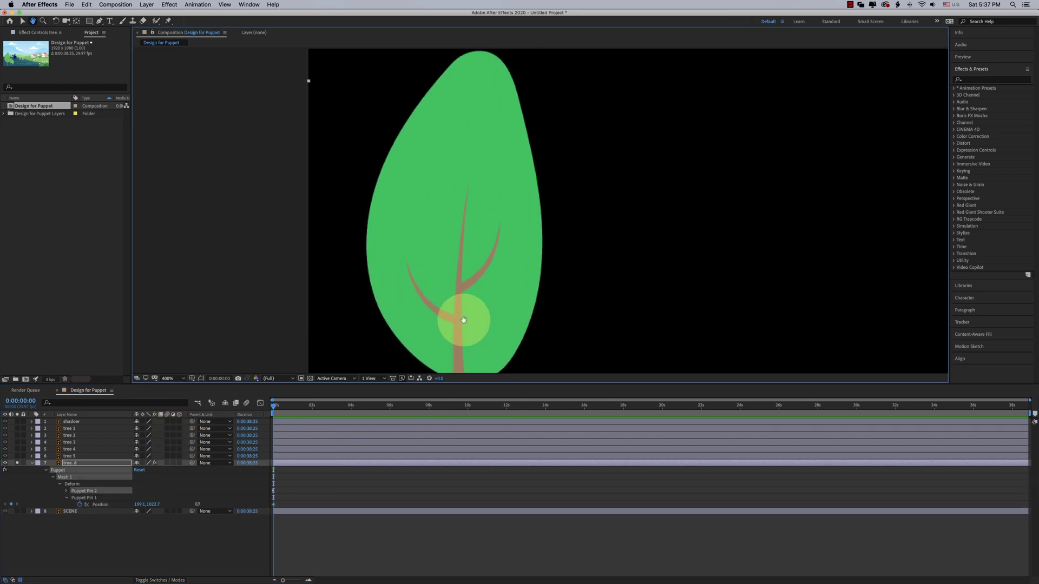
{"action": "left_click", "coordinate": [479, 71]}
{"action": "scroll", "coordinate": [306, 340], "scroll_direction": "down", "scroll_amount": 5}
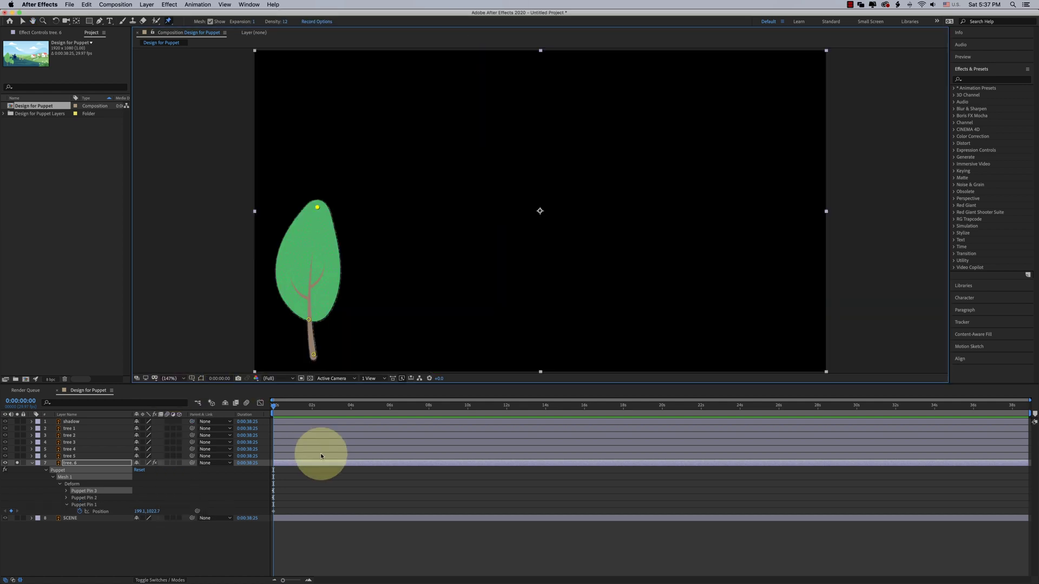
- At 0:00:00:20, bend the leaf tip pin slightly right and preview the animation
{"action": "key", "text": "equal"}
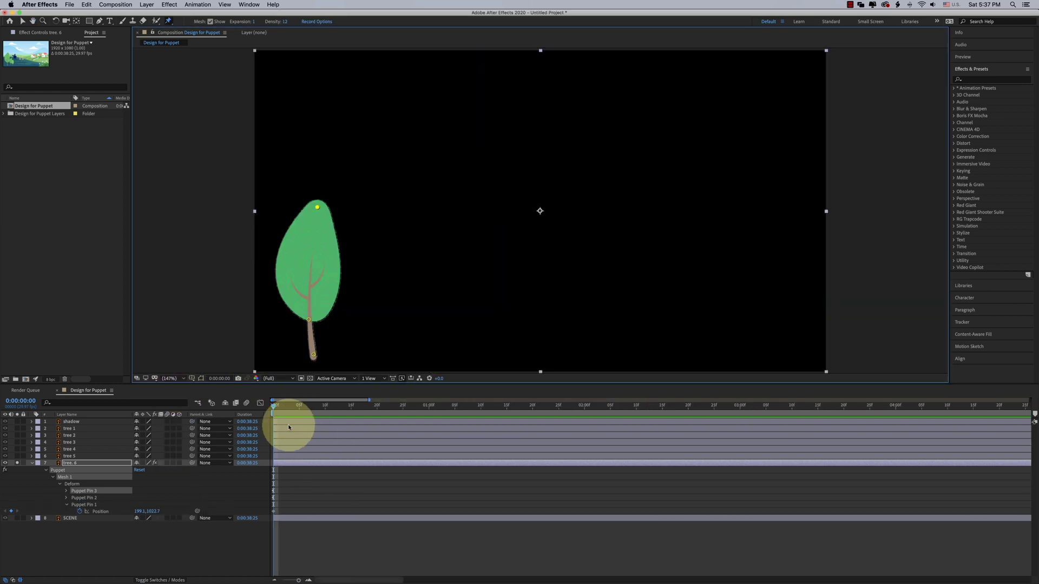
{"action": "left_click", "coordinate": [293, 407]}
{"action": "left_click_drag", "start_coordinate": [292, 407], "coordinate": [378, 406]}
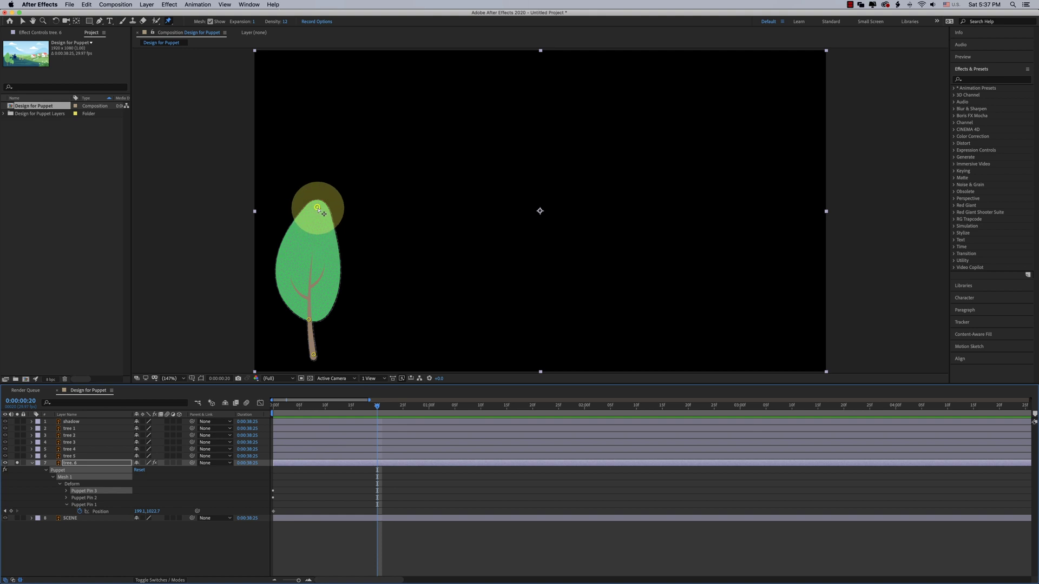
{"action": "left_click_drag", "start_coordinate": [316, 207], "coordinate": [326, 208]}
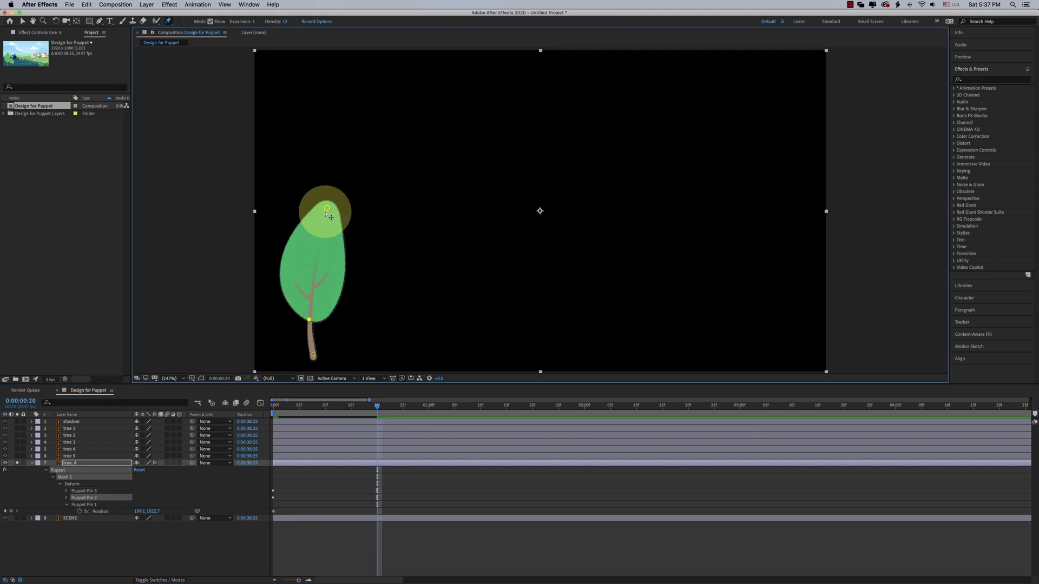
{"action": "left_click_drag", "start_coordinate": [326, 208], "coordinate": [331, 209]}
{"action": "left_click_drag", "start_coordinate": [359, 404], "coordinate": [259, 412]}
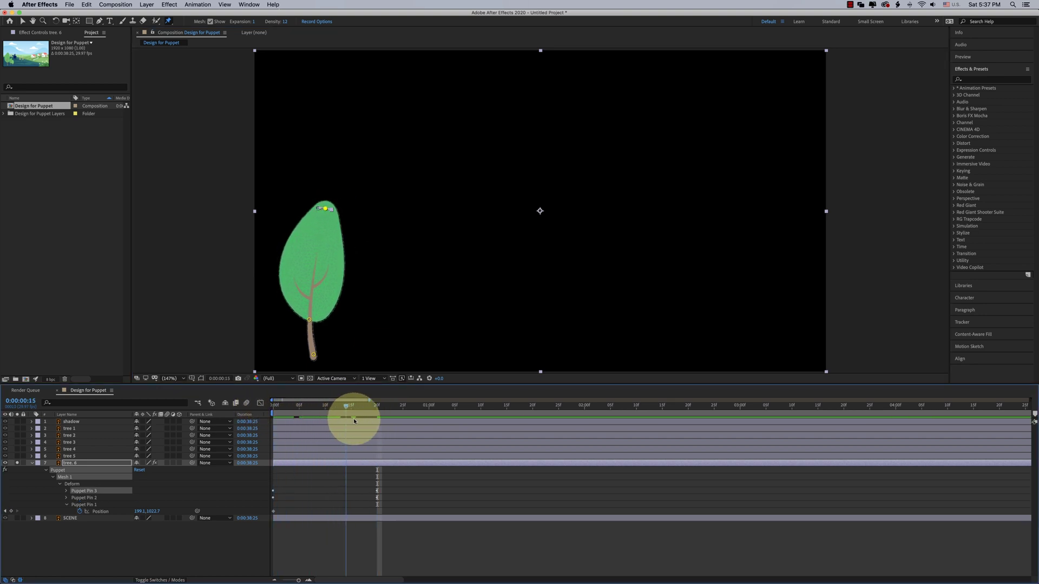
{"action": "key", "text": "space"}
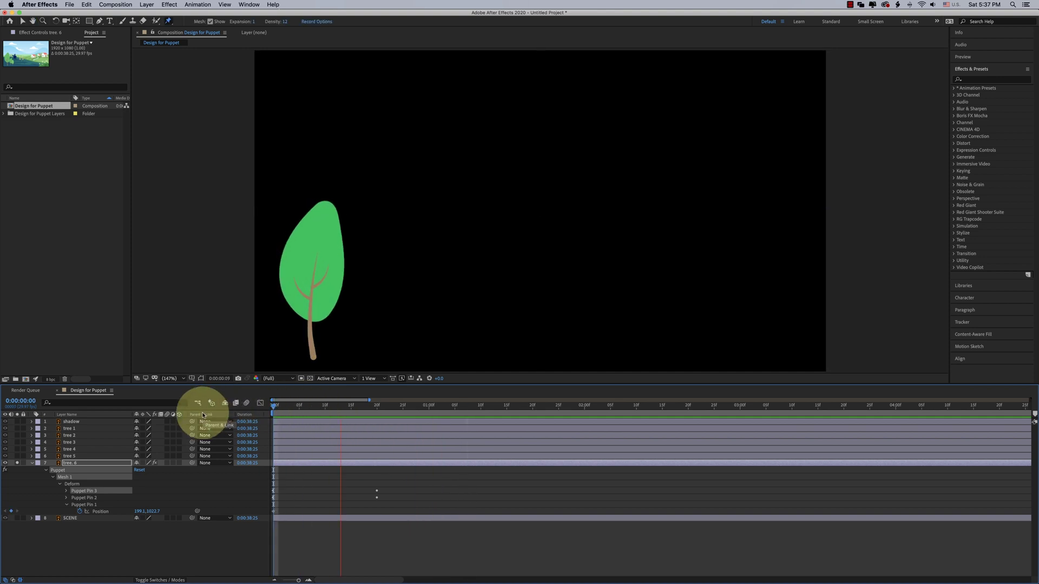
- Reveal the keyframed Pin 2 and Pin 3 Position properties and preview from the start
{"action": "left_click", "coordinate": [392, 475]}
{"action": "key", "text": "u"}
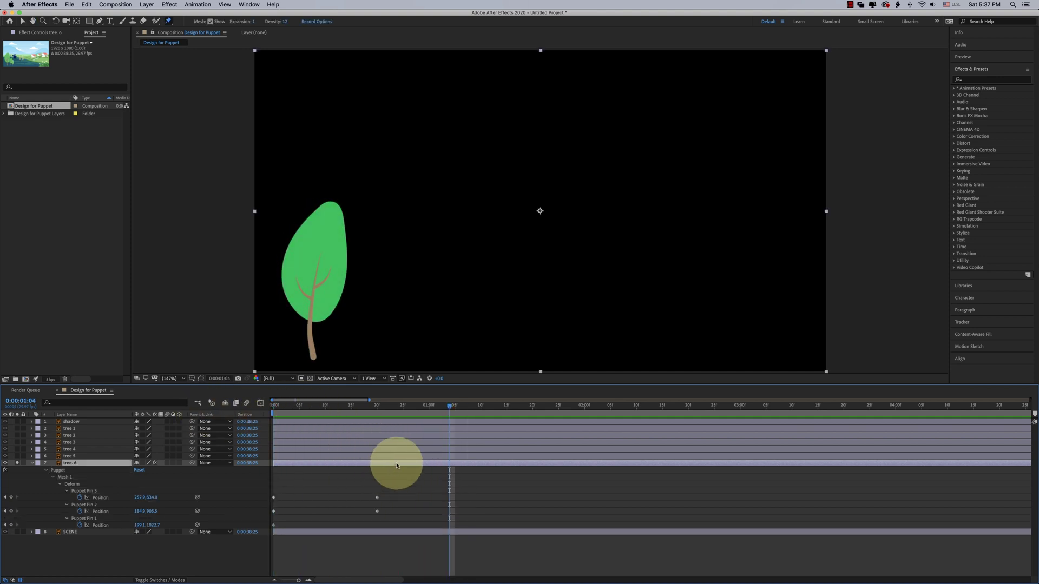
{"action": "left_click_drag", "start_coordinate": [449, 406], "coordinate": [206, 420]}
{"action": "key", "text": "space"}
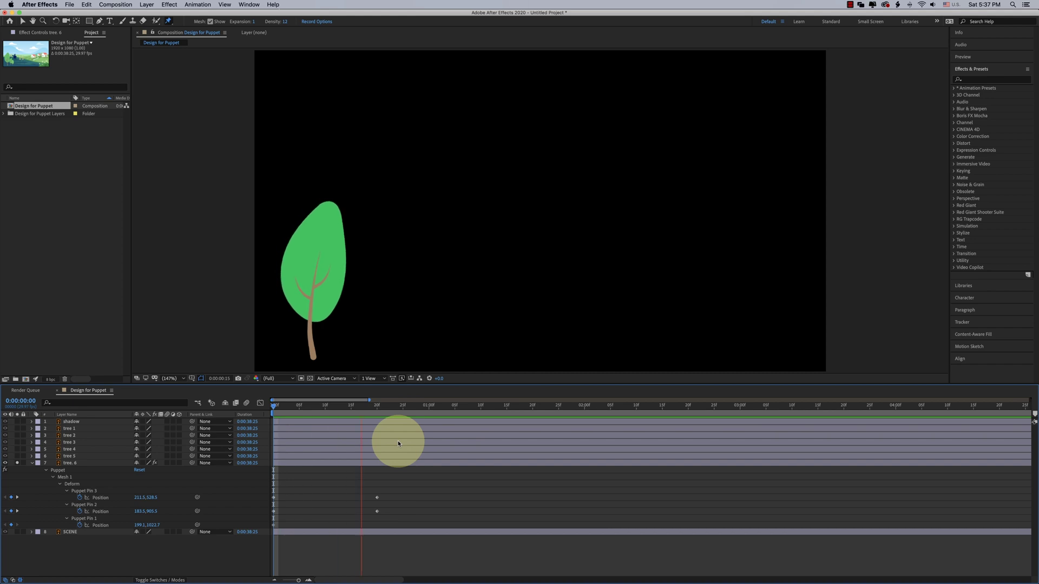
- Paste Pin 3 and Pin 2 starting positions at 0:00:01:09, then preview the sway
{"action": "left_click", "coordinate": [475, 405]}
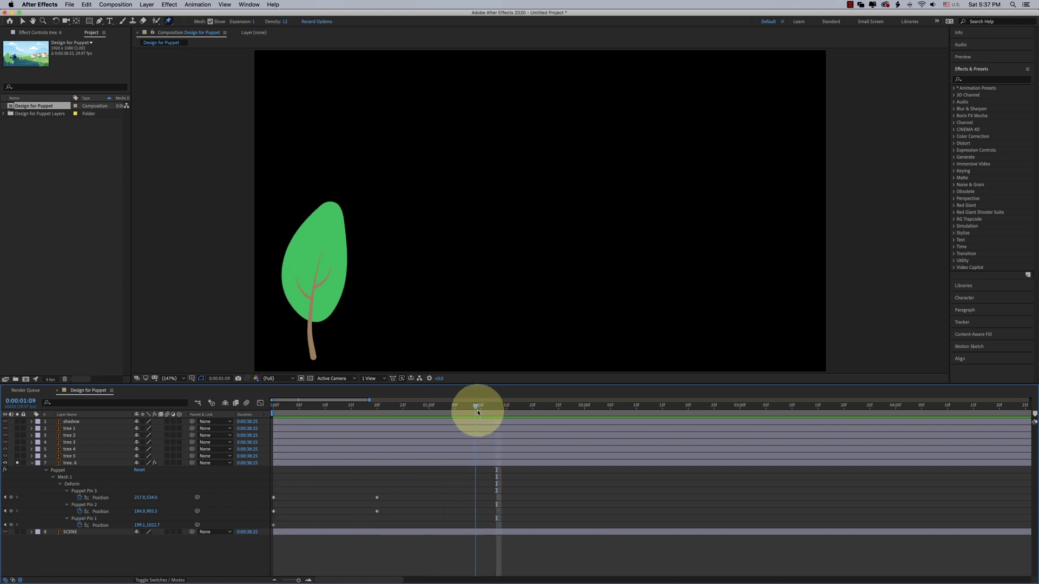
{"action": "left_click", "coordinate": [275, 497]}
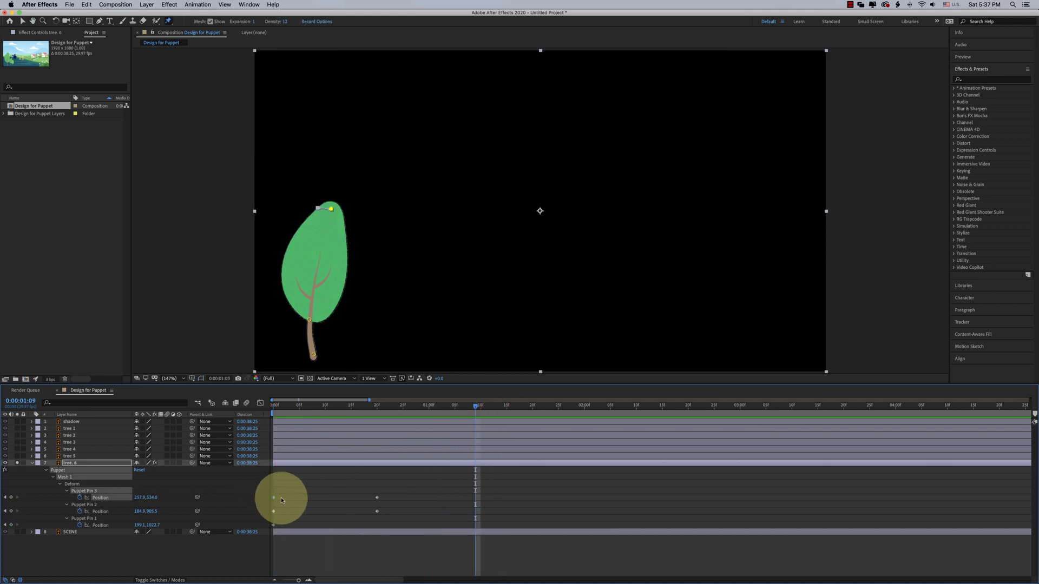
{"action": "key", "text": "ctrl+v"}
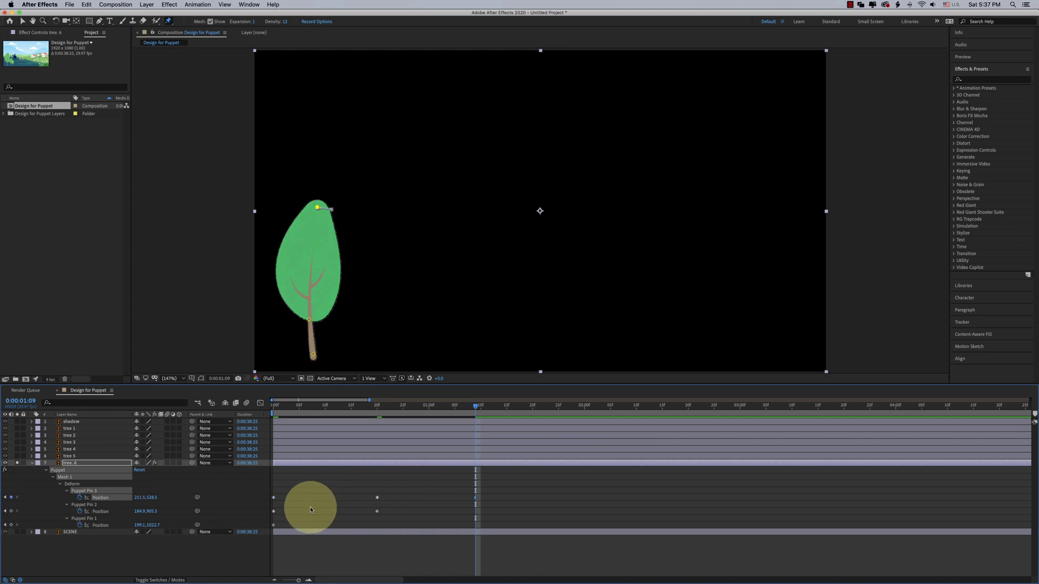
{"action": "left_click", "coordinate": [269, 511]}
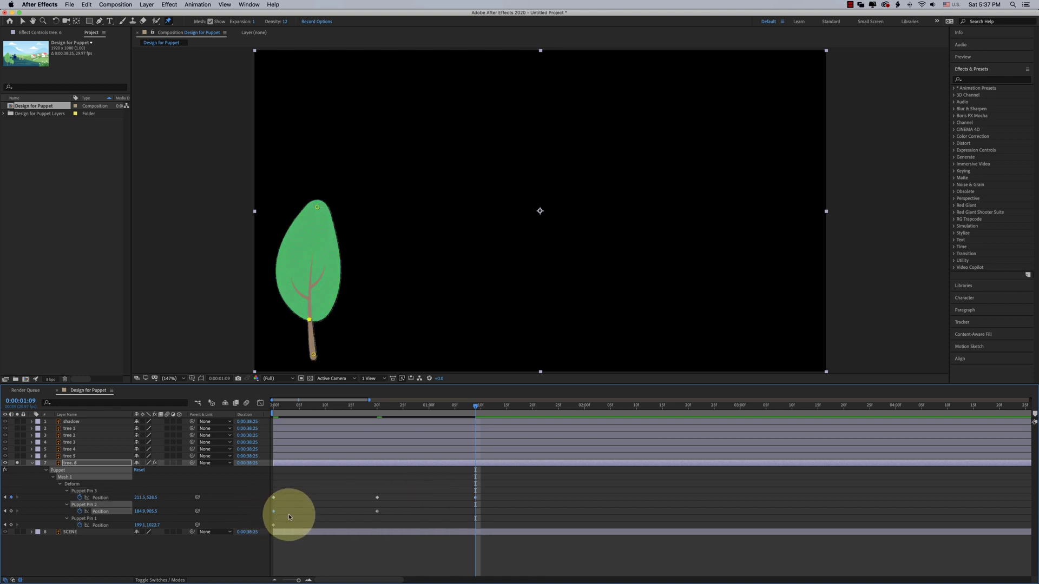
{"action": "key", "text": "ctrl+v"}
{"action": "left_click_drag", "start_coordinate": [459, 406], "coordinate": [262, 417]}
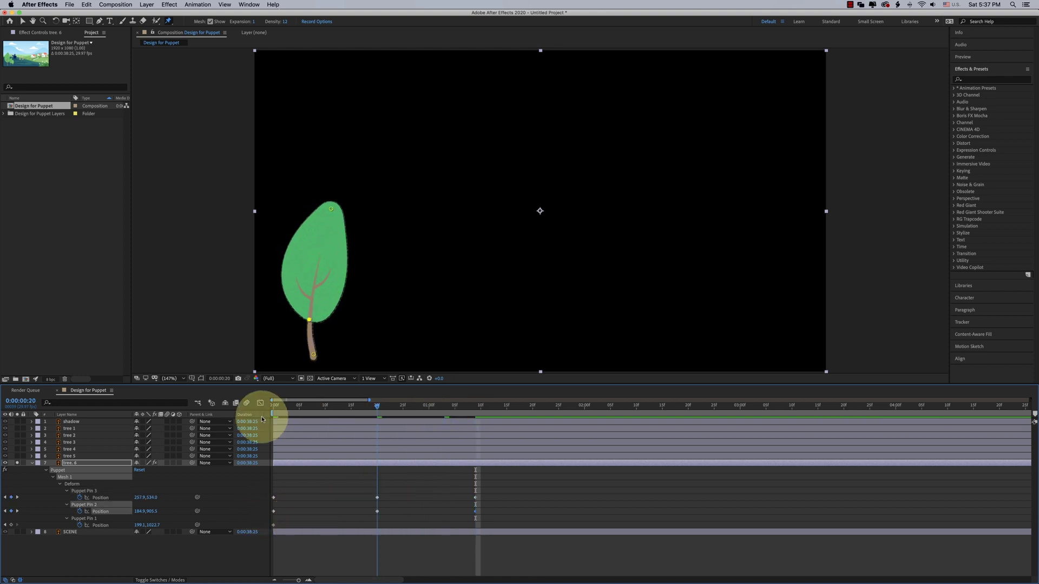
{"action": "key", "text": "space"}
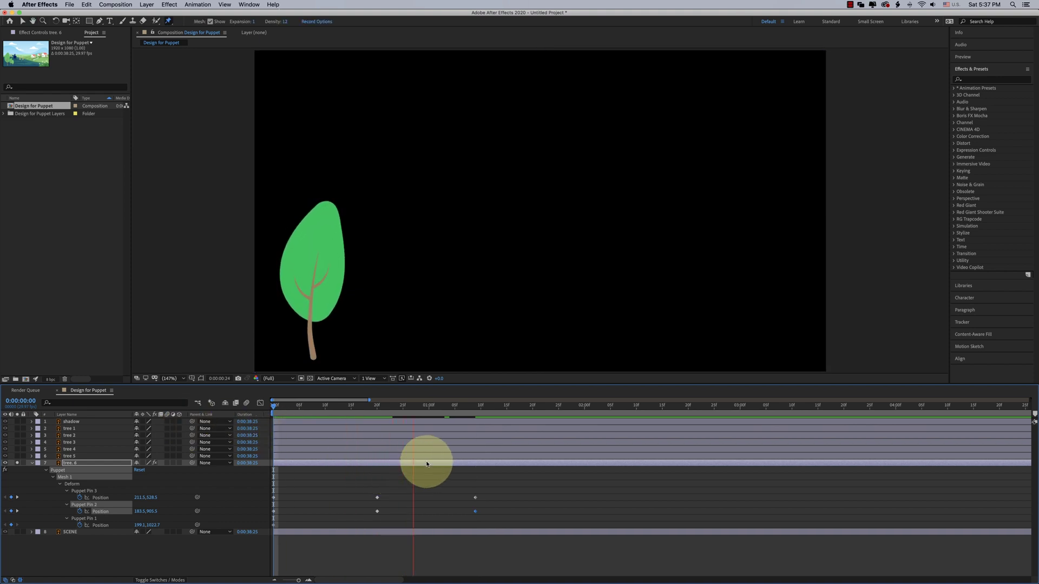
{"action": "key", "text": "space"}
- Apply Easy Ease to all selected Pin 2 and Pin 3 keyframes, then return to the start
{"action": "left_click_drag", "start_coordinate": [492, 487], "coordinate": [279, 517]}
{"action": "right_click", "coordinate": [273, 511]}
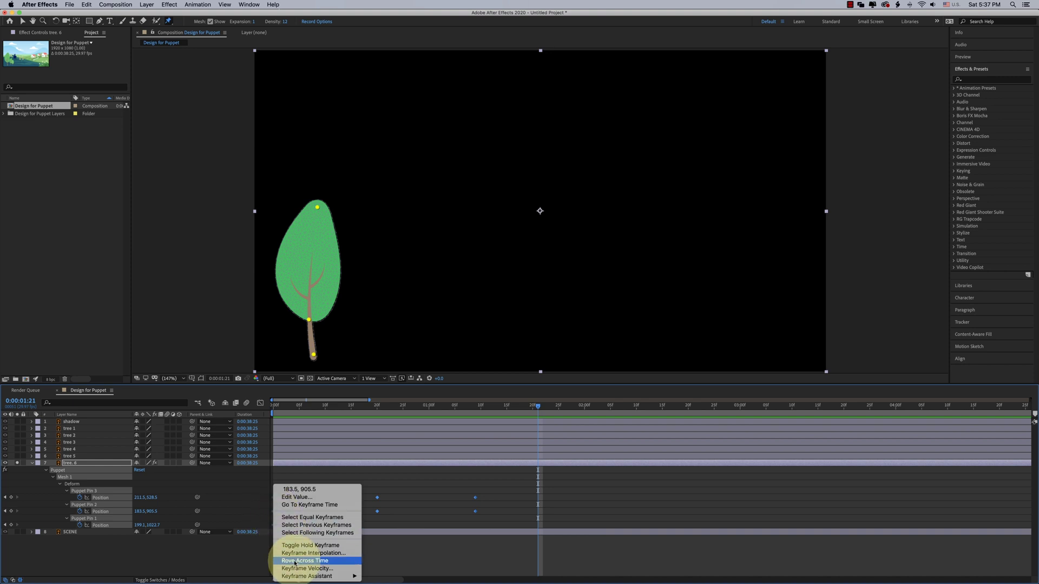
{"action": "mouse_move", "coordinate": [319, 576]}
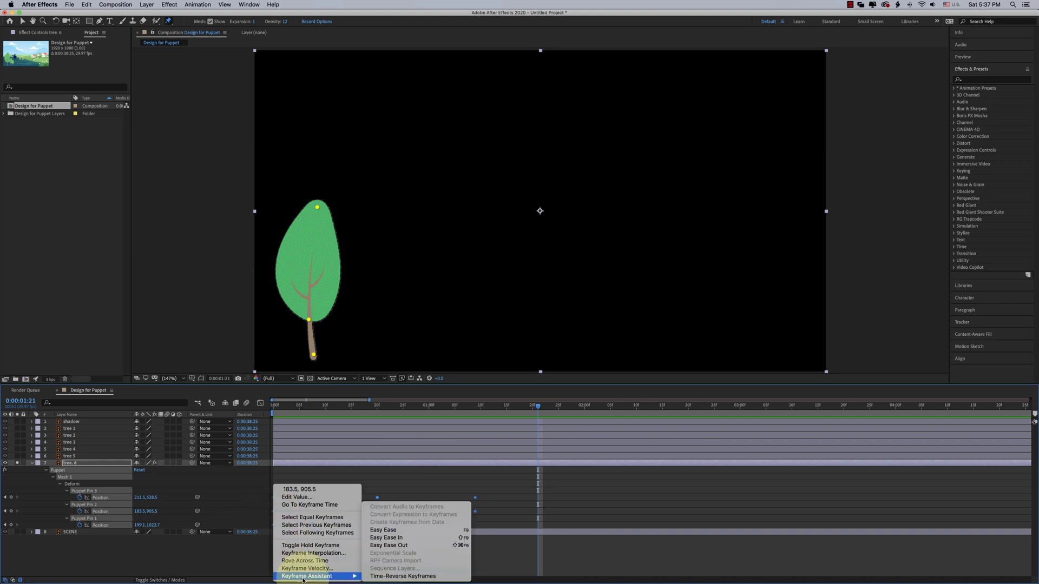
{"action": "left_click", "coordinate": [415, 532]}
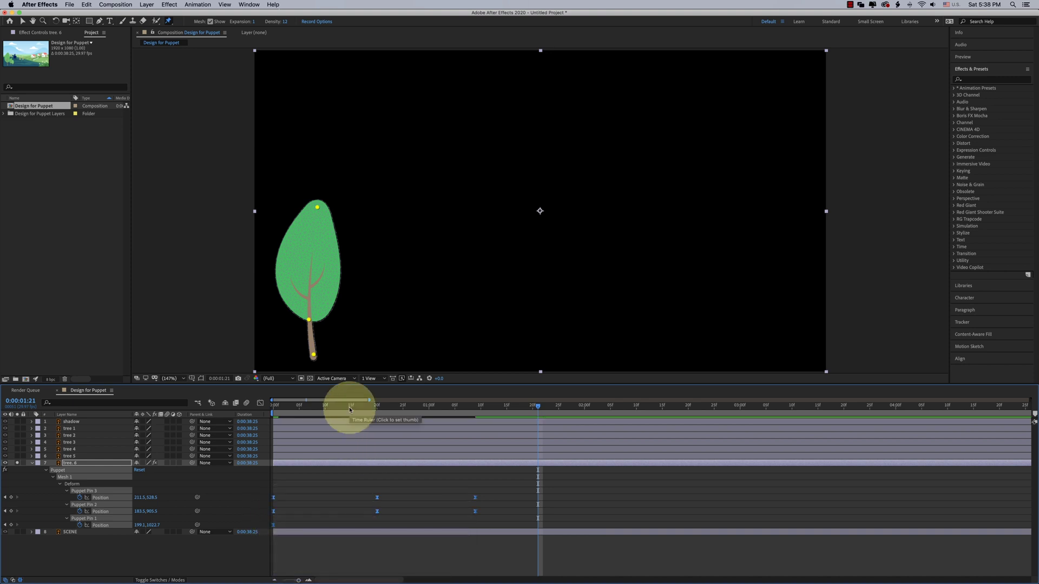
{"action": "key", "text": "Home"}
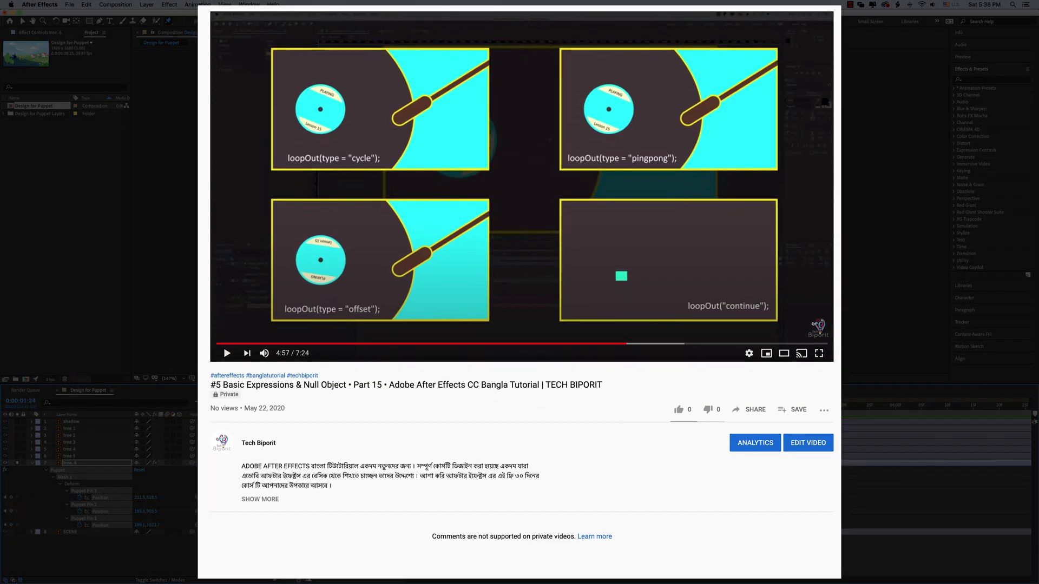
- Add an expression to Puppet Pin 3's Position property
{"action": "left_click", "coordinate": [79, 498], "text": "alt"}
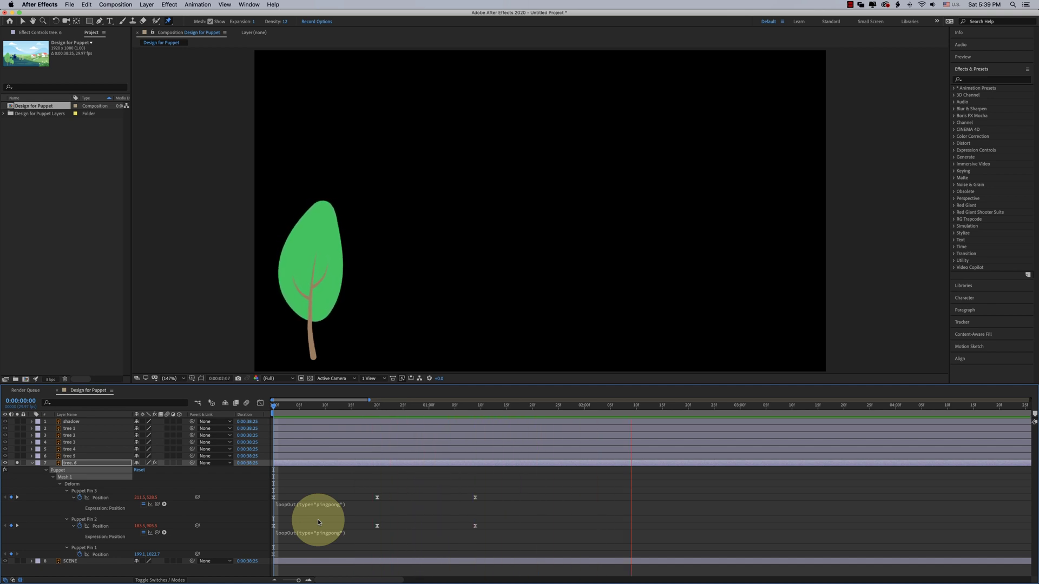
- Stop the looping pingpong preview of the leaf sway
{"action": "key", "text": "space"}
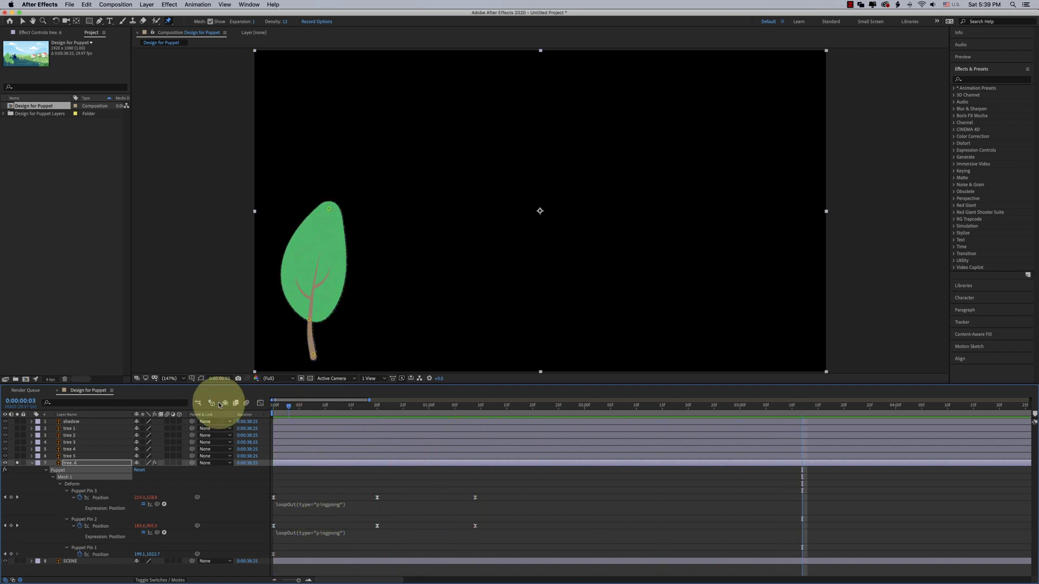